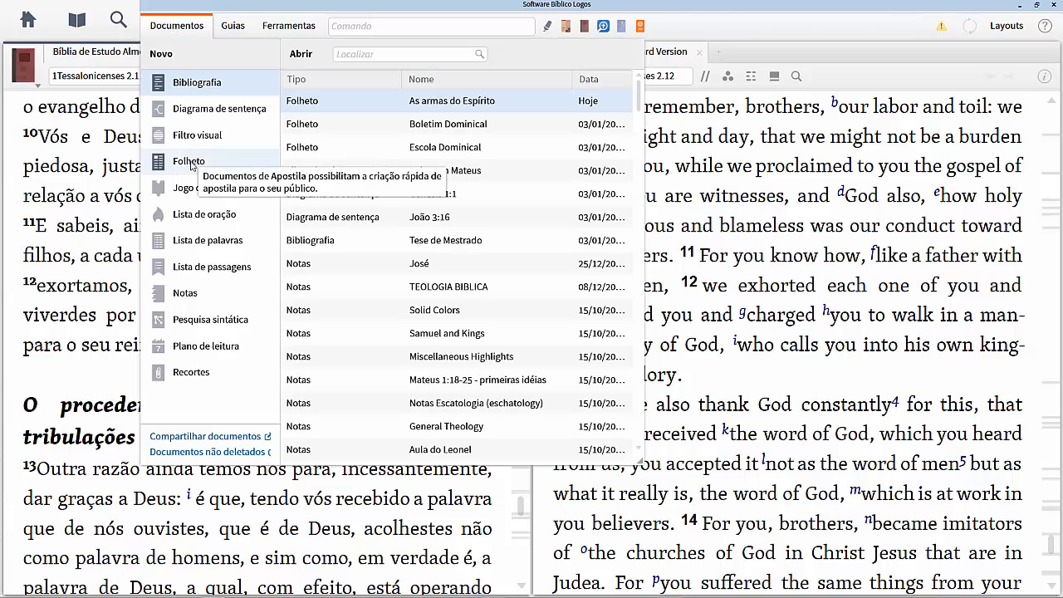
- Create a new Folheto document in a maximized window and title it "Boletim da Igreja"
click(175, 165)
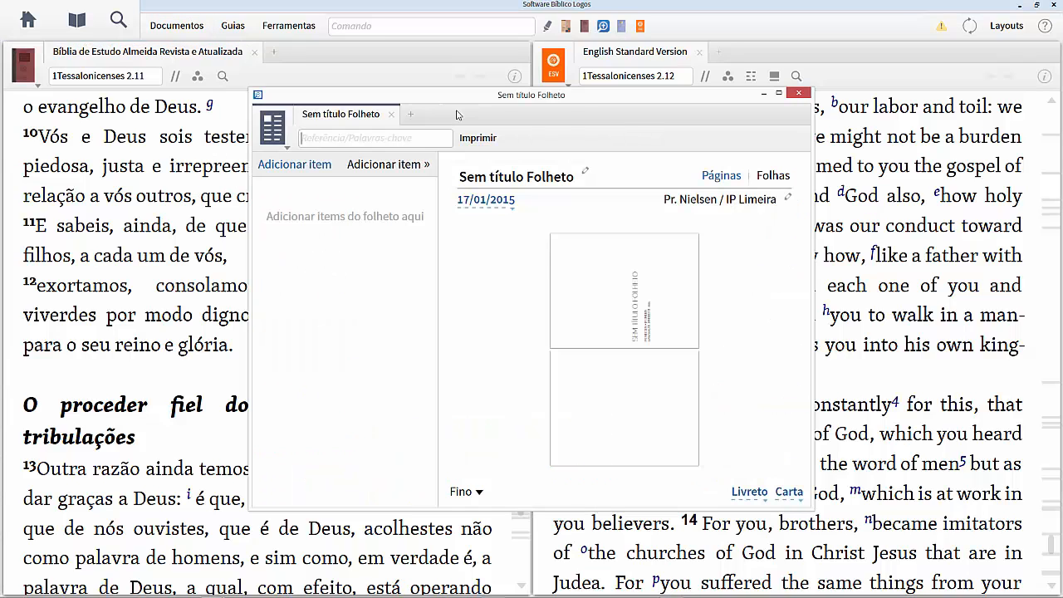
click(777, 93)
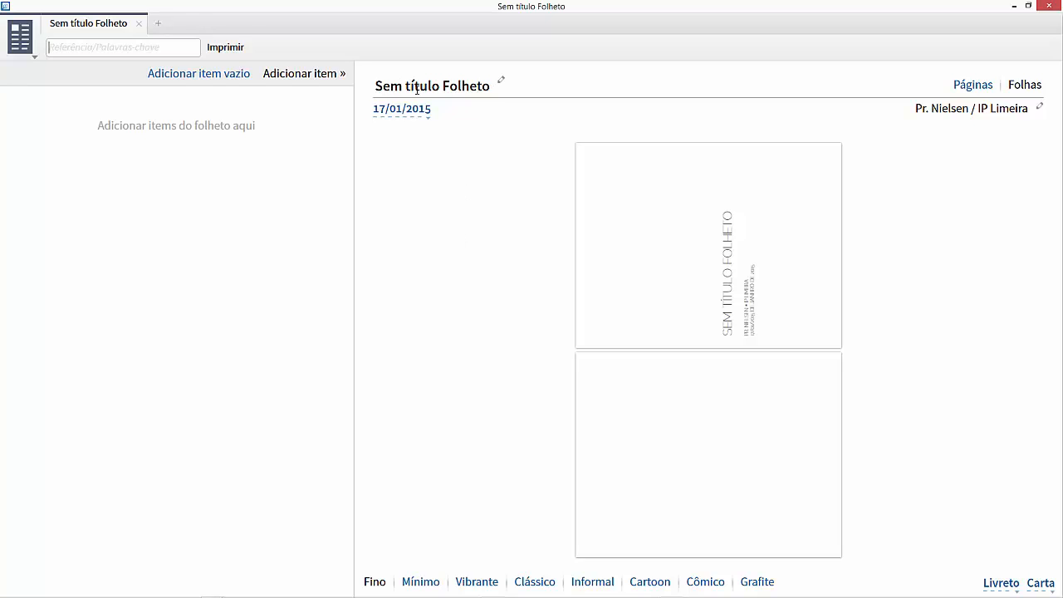
click(501, 84)
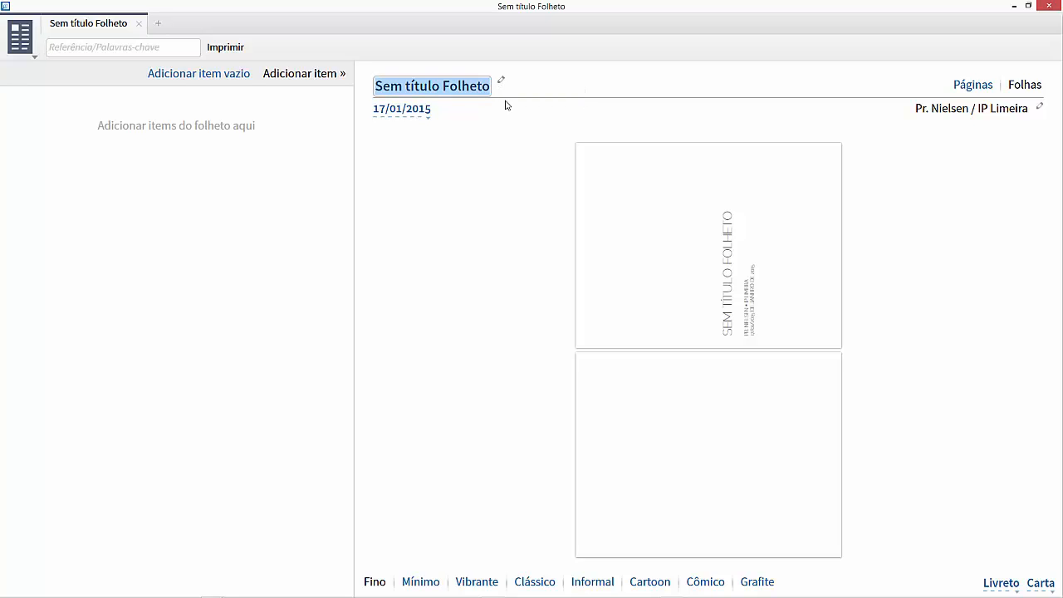
click(464, 165)
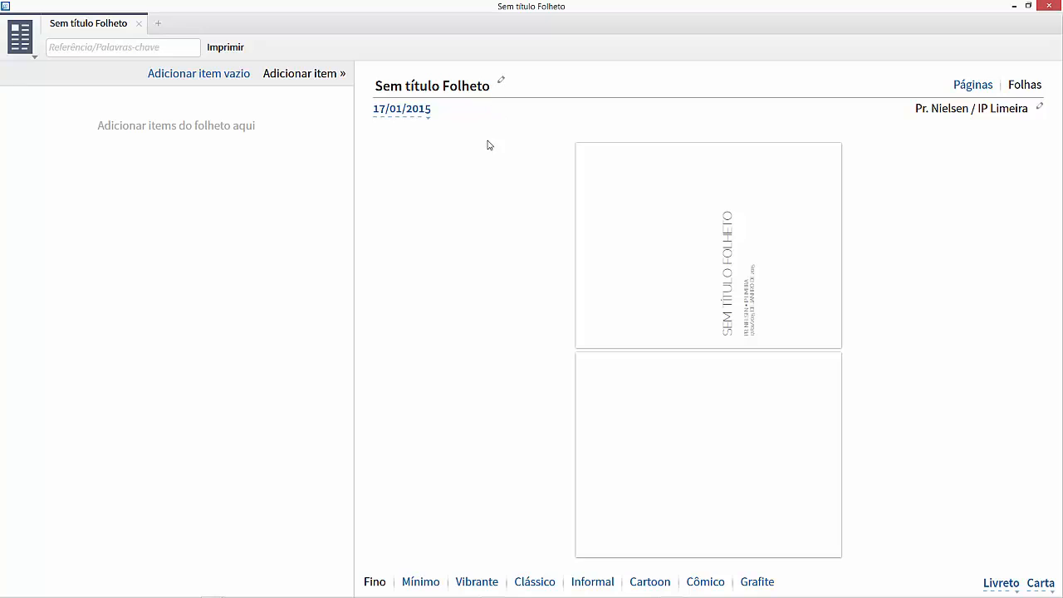
click(424, 93)
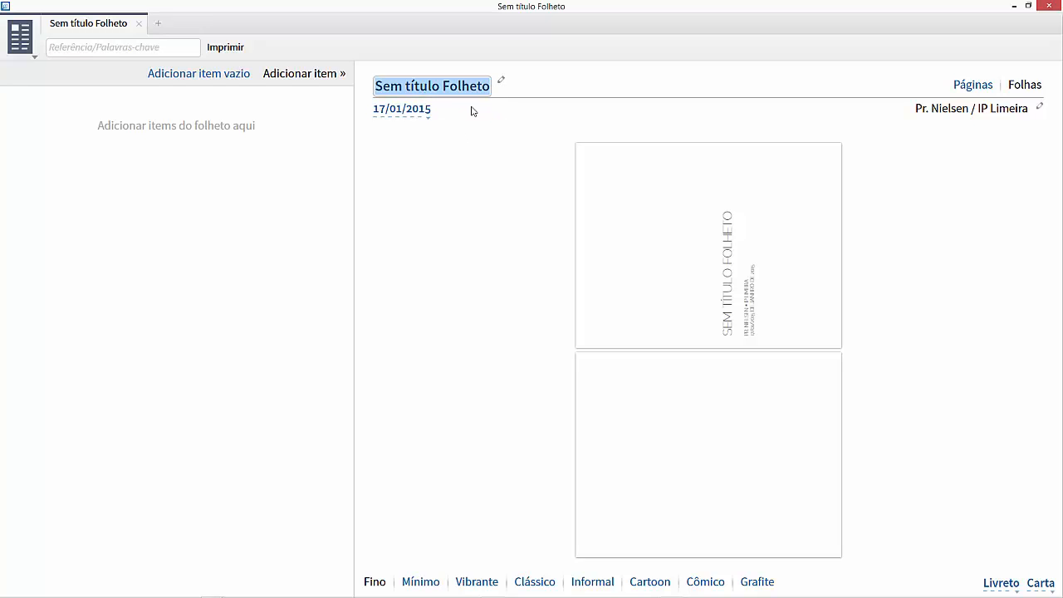
text(B)
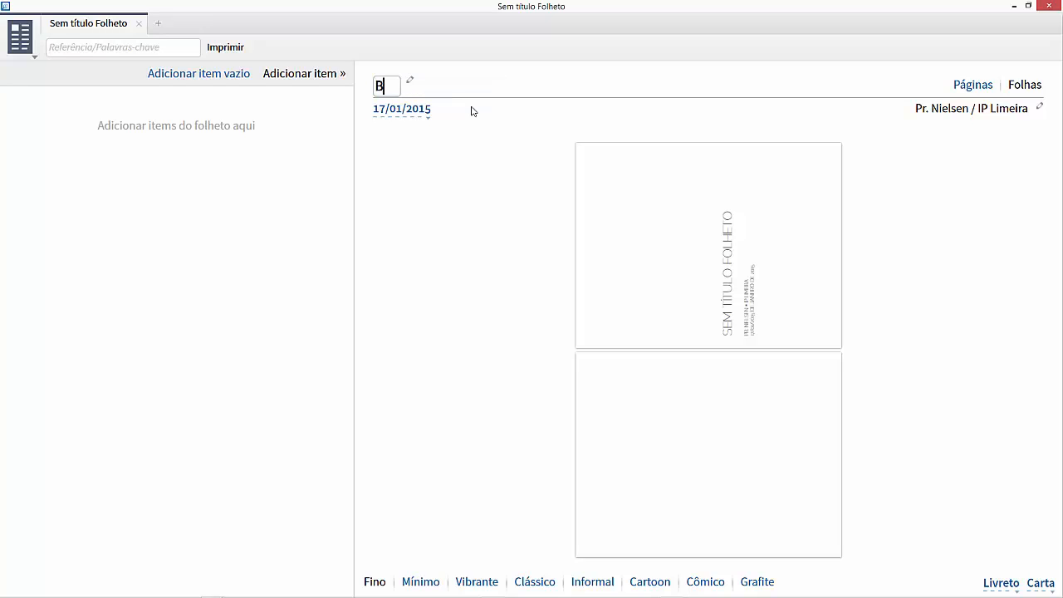
text(oletim da Igreja)
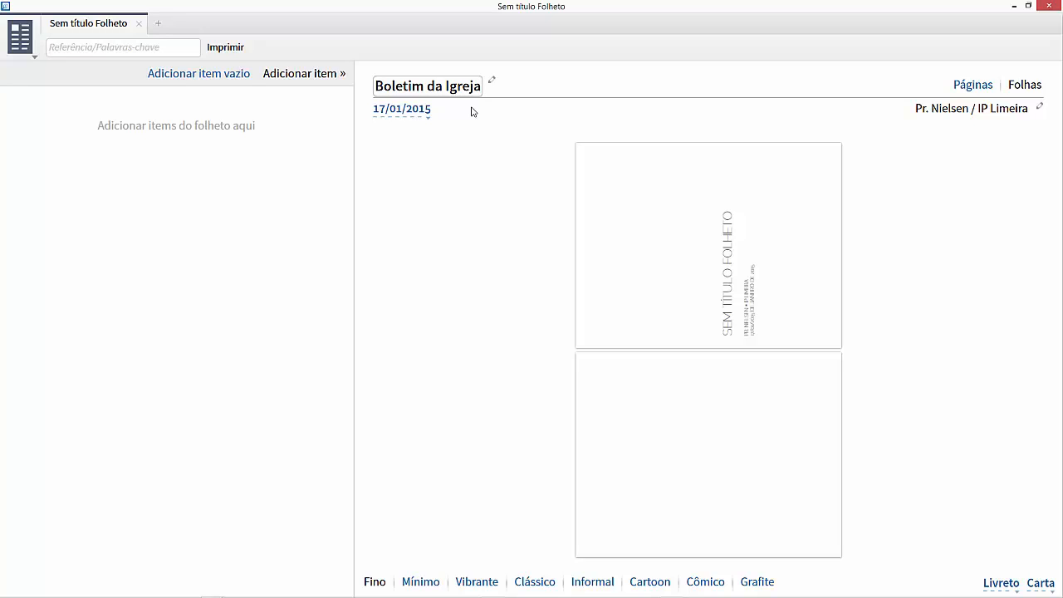
click(517, 208)
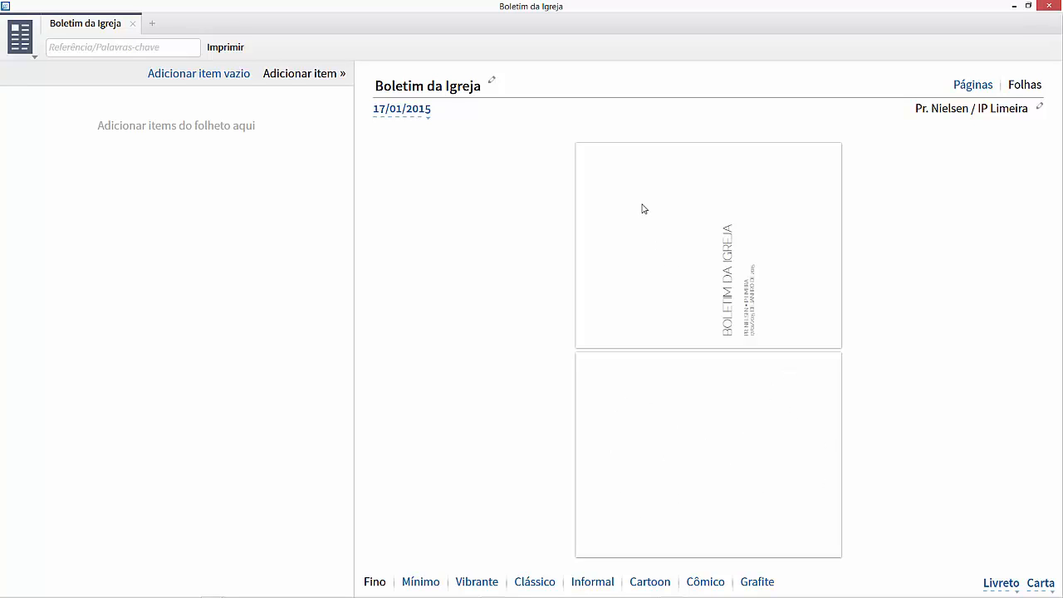
- Try the Folha layout with the Um lado option and return the document to the Livreto layout
click(1009, 581)
click(993, 538)
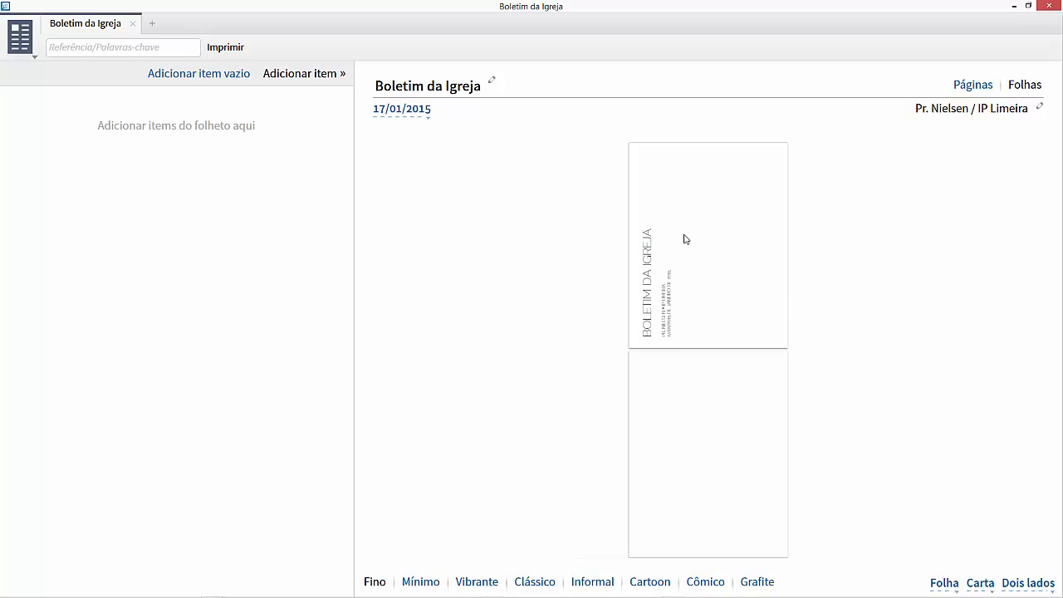
click(1027, 588)
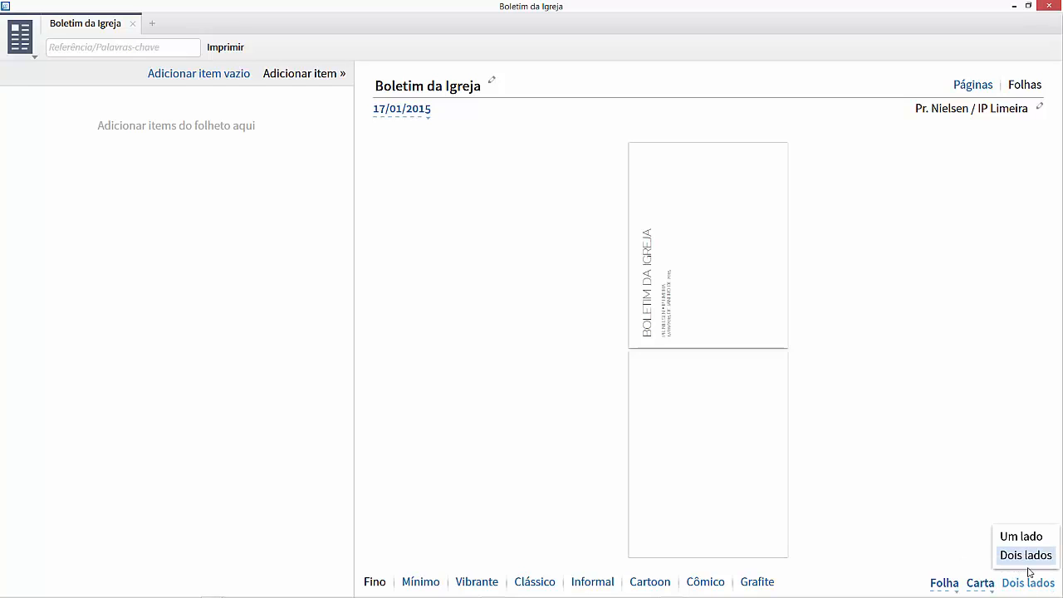
click(1019, 537)
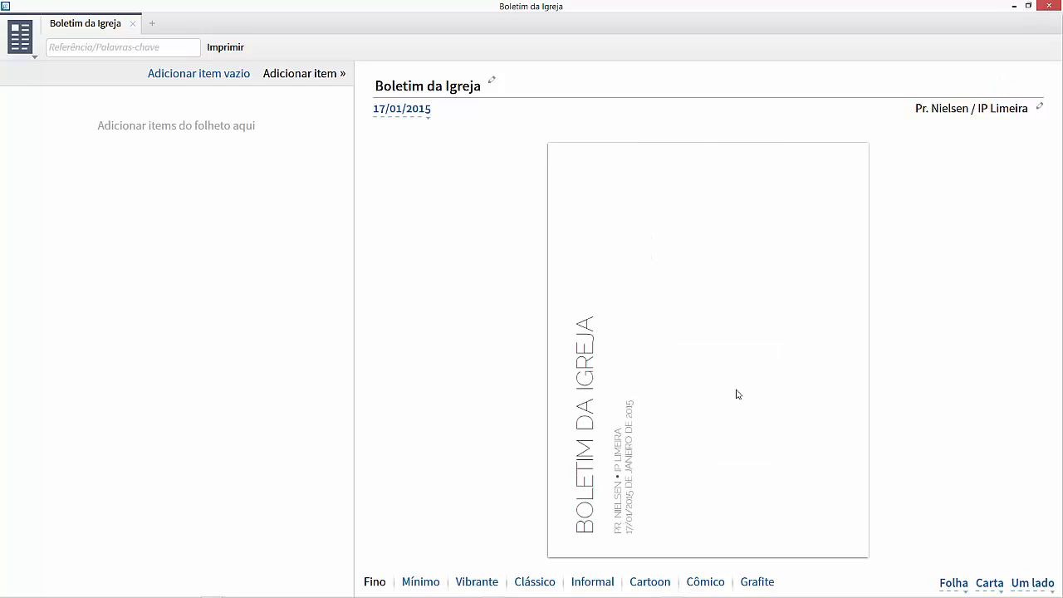
click(953, 582)
click(957, 555)
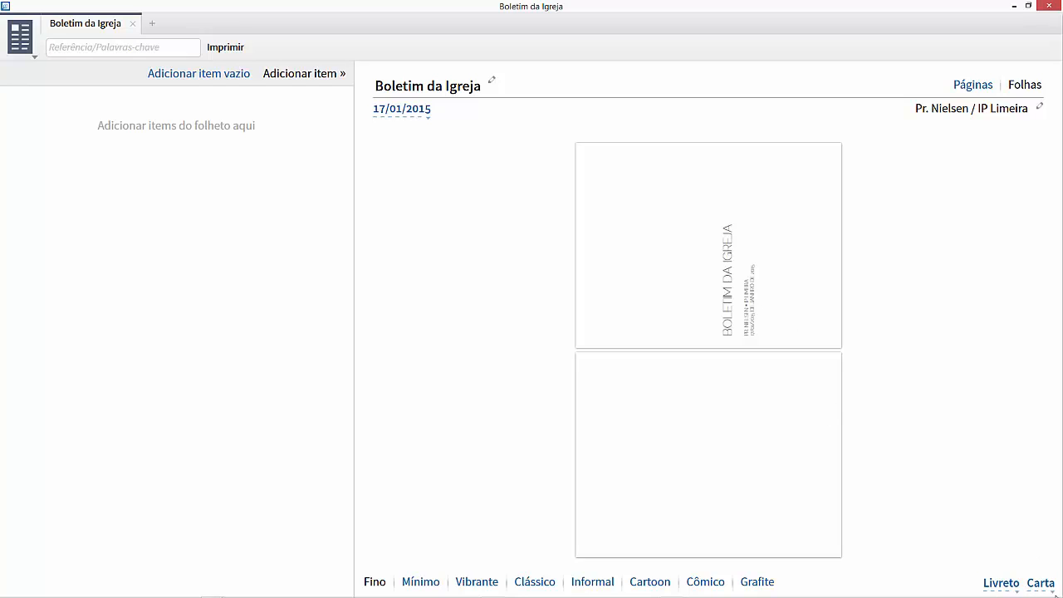
- Try the Tabloide paper size and set the booklet's paper size to A4
click(1040, 582)
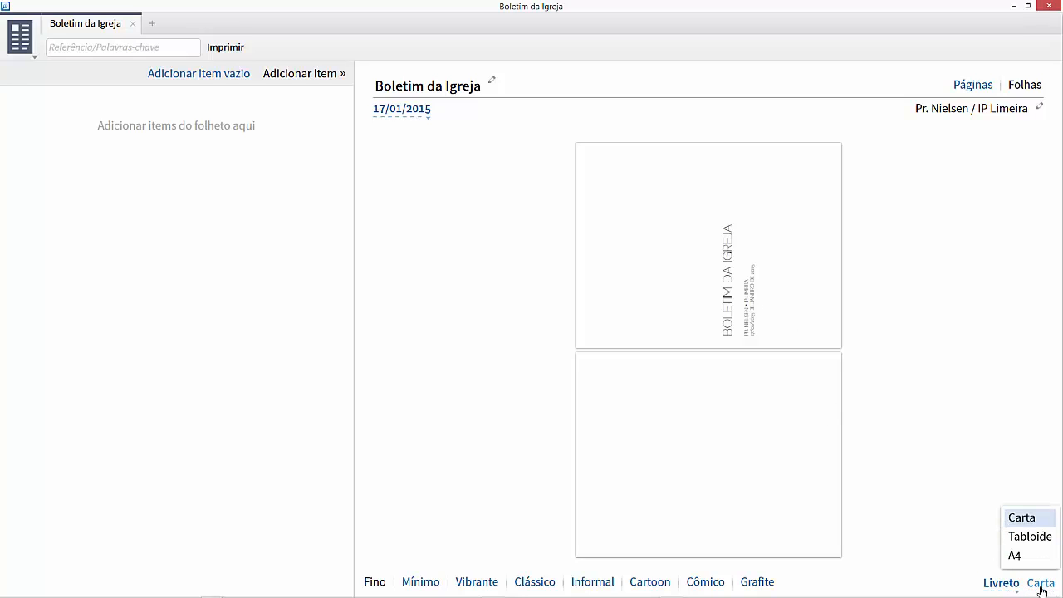
click(1026, 540)
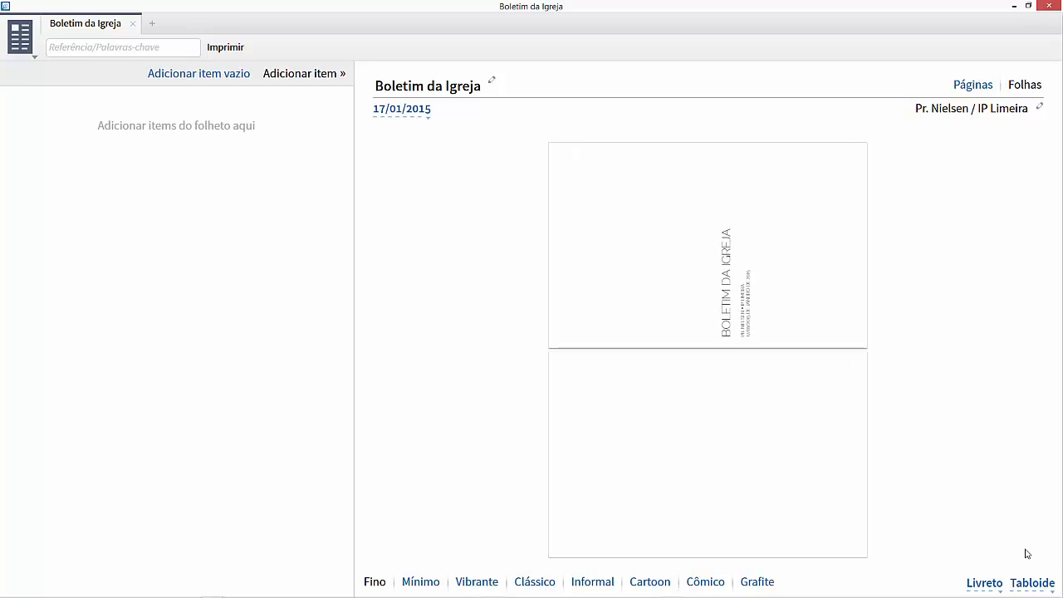
click(1026, 584)
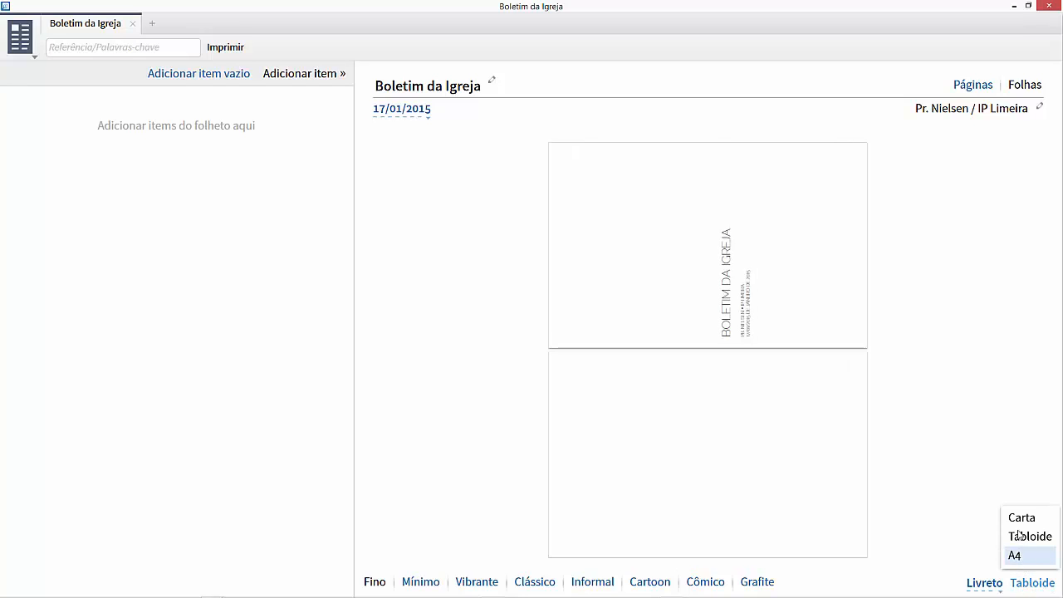
click(1014, 555)
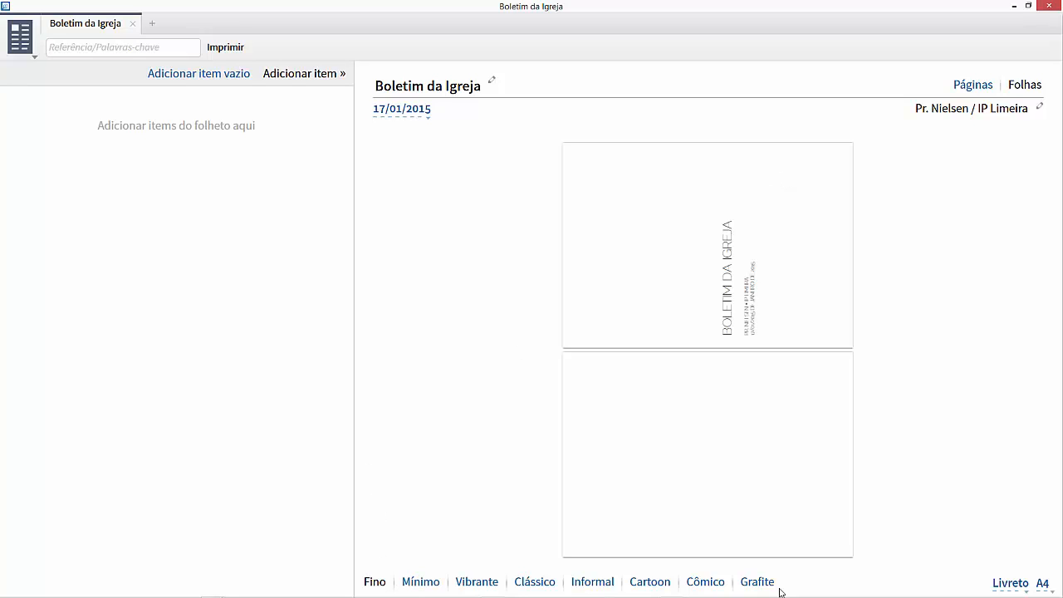
- Preview the Mínimo, Vibrante, Clássico, Informal, Cartoon, Cômico and Grafite styles and apply Clássico to the booklet
click(419, 585)
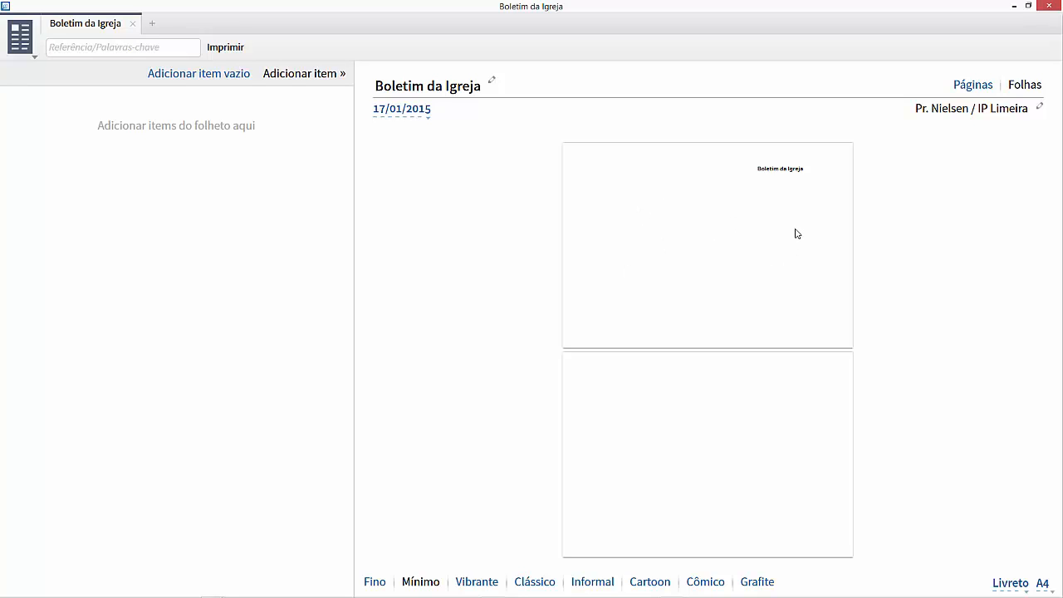
click(479, 588)
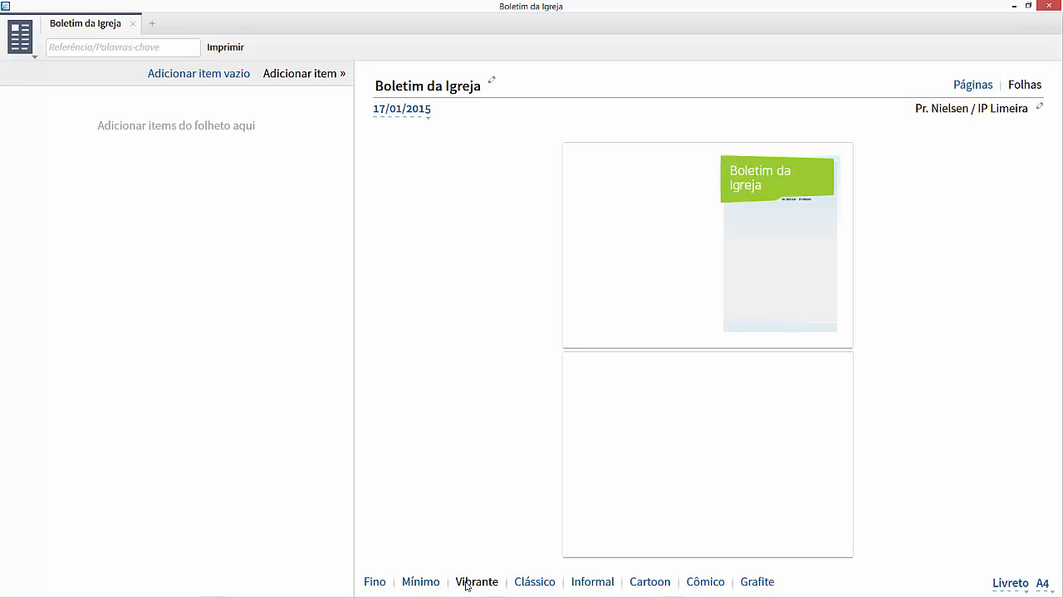
click(525, 584)
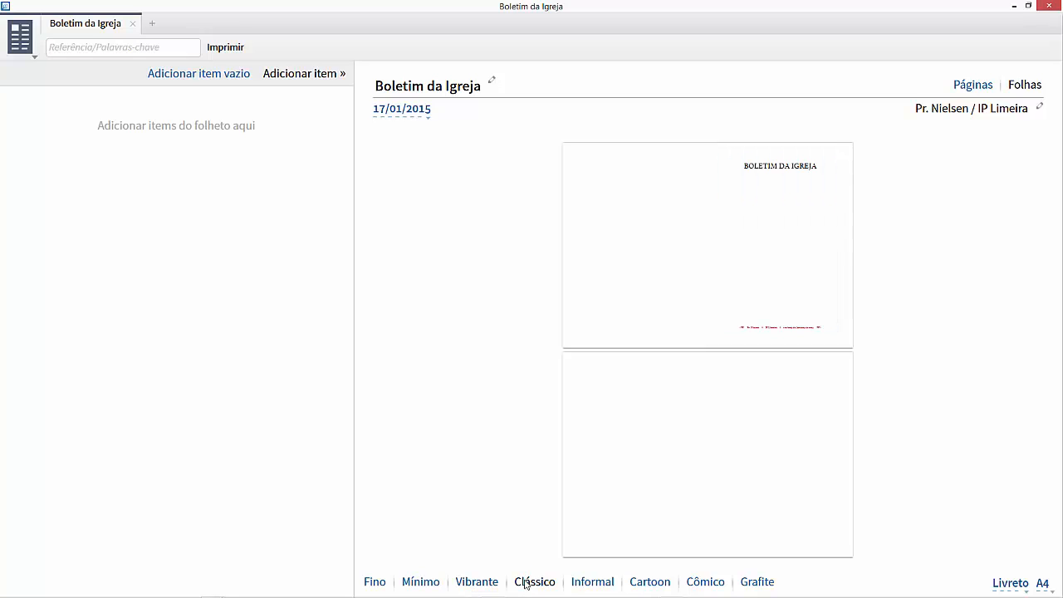
click(586, 587)
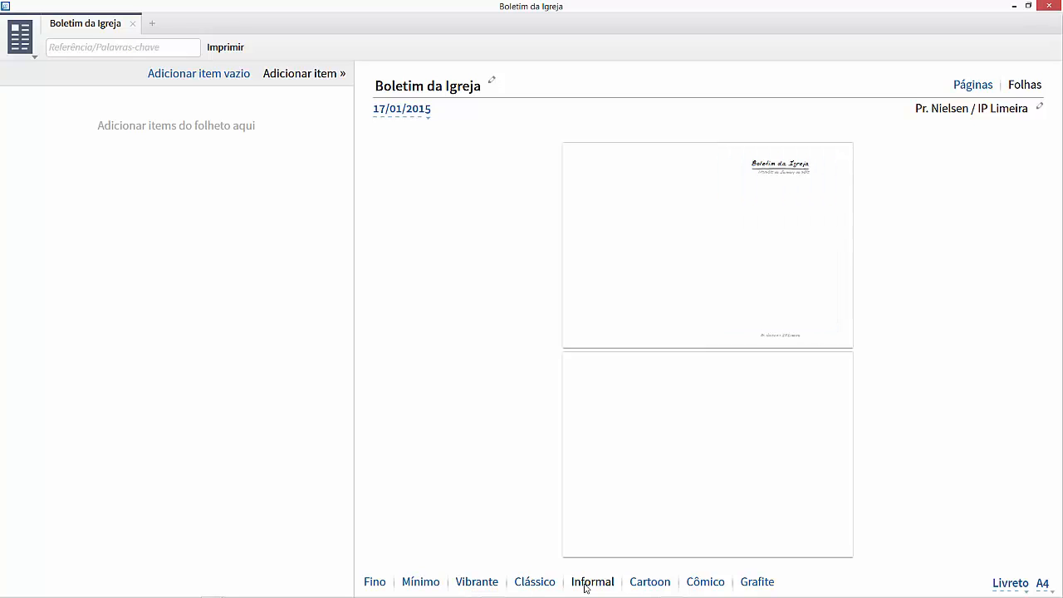
click(646, 584)
click(704, 584)
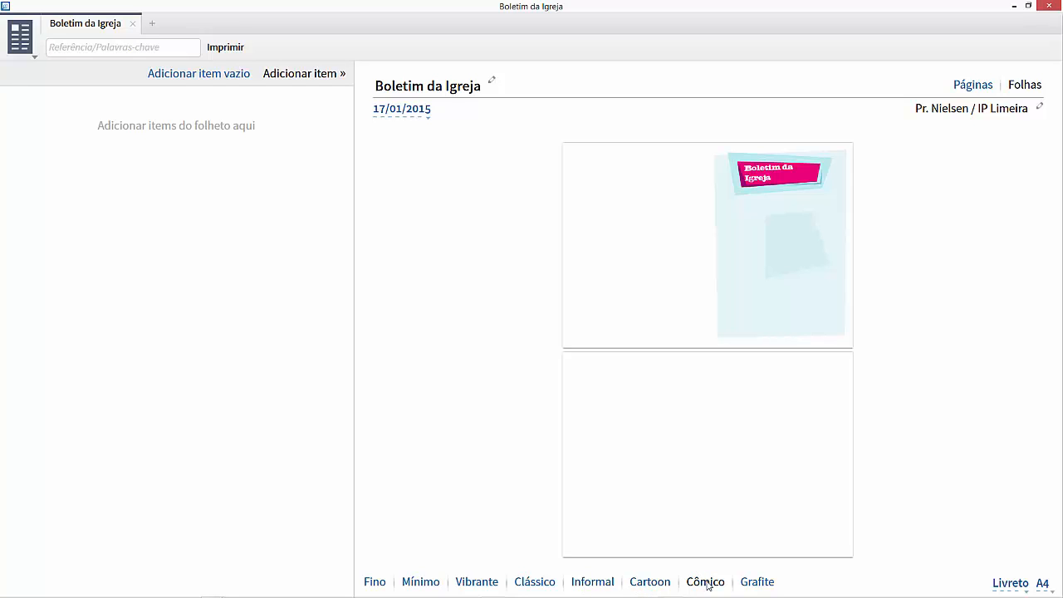
click(768, 584)
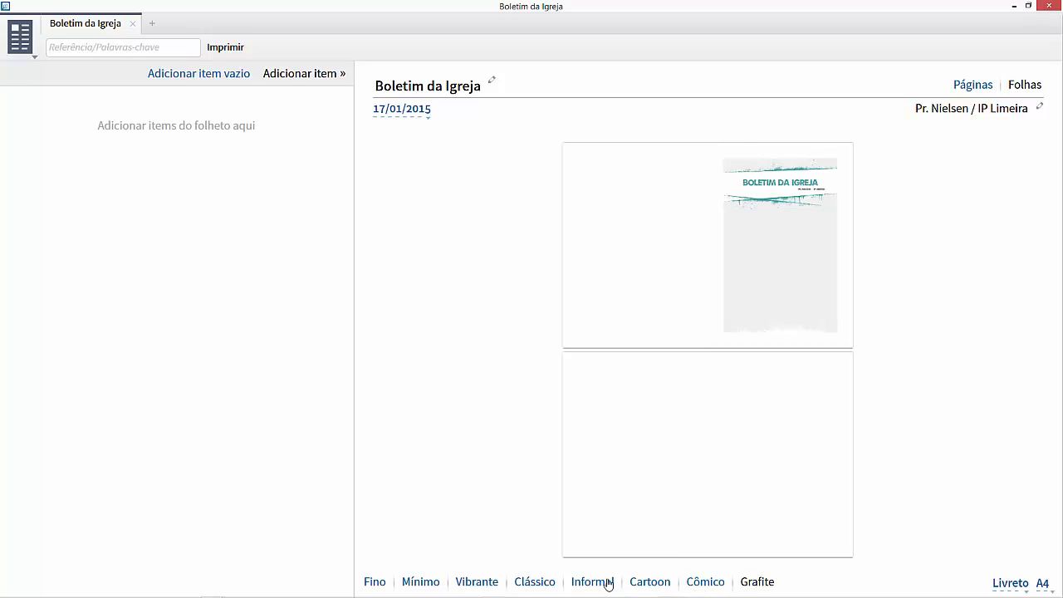
click(518, 583)
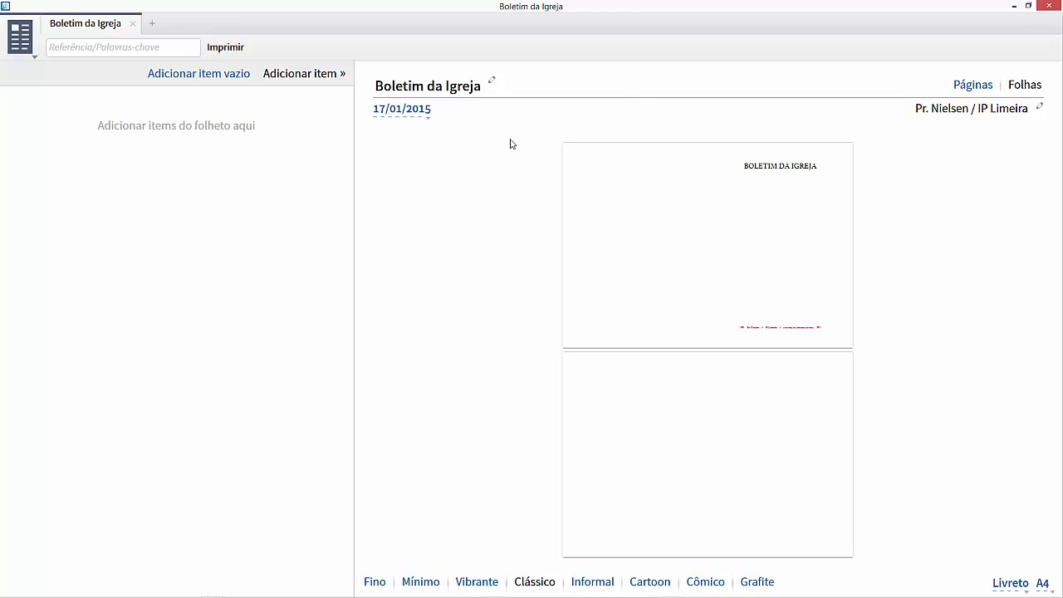
- Add an empty item titled "Batismo" and insert the passage João 1.1–20 as its content
click(201, 74)
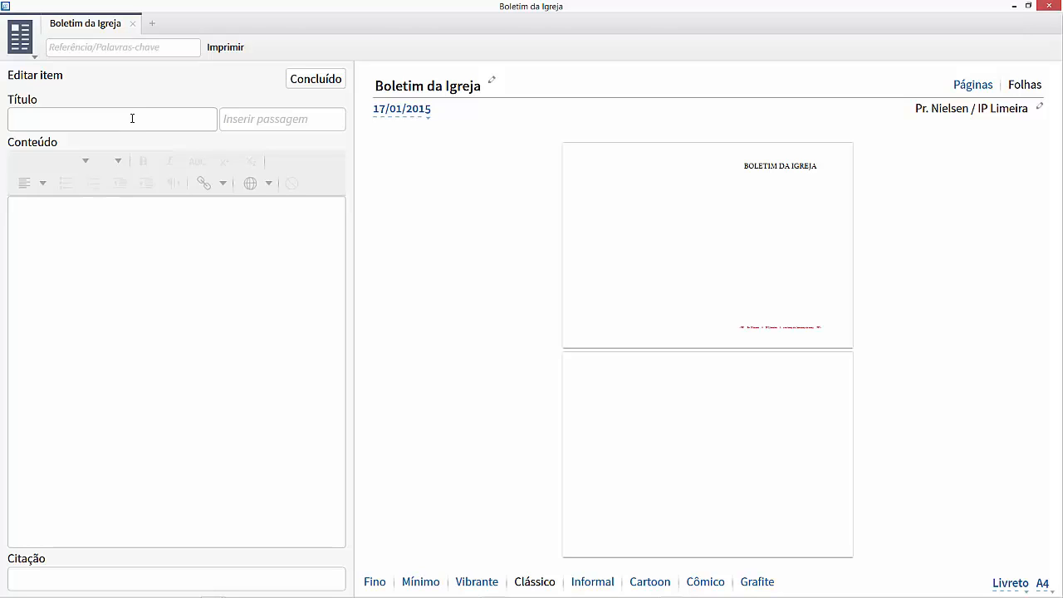
text(Batism)
text(mo)
key(Tab)
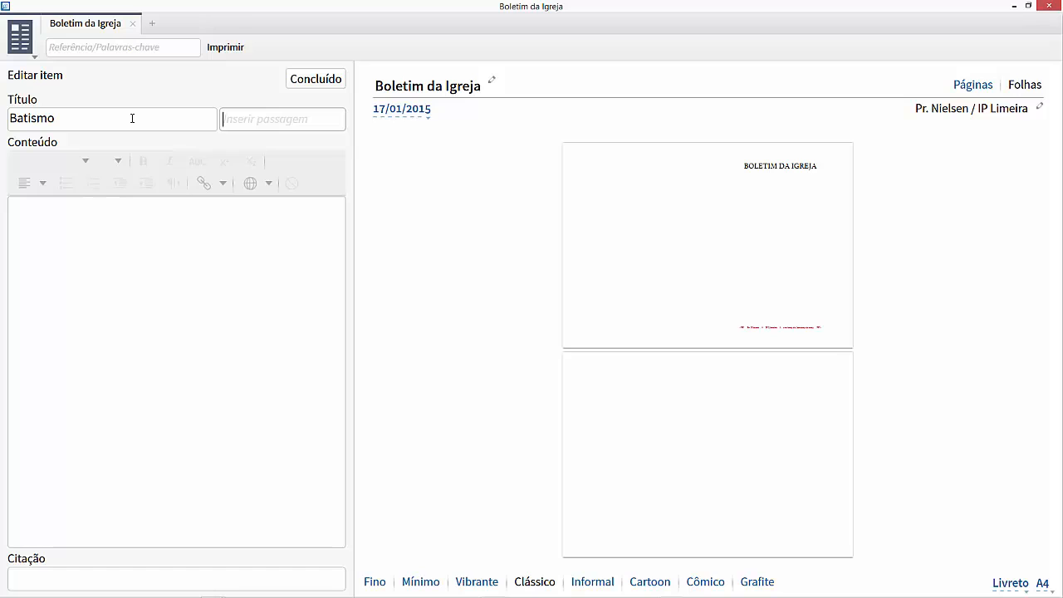
text(Jo)
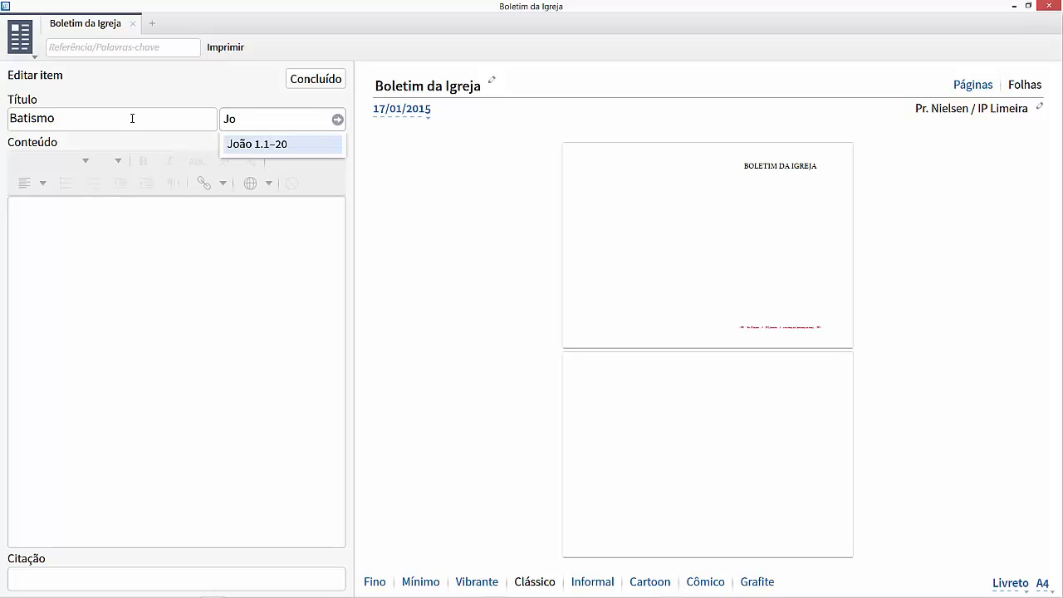
click(267, 144)
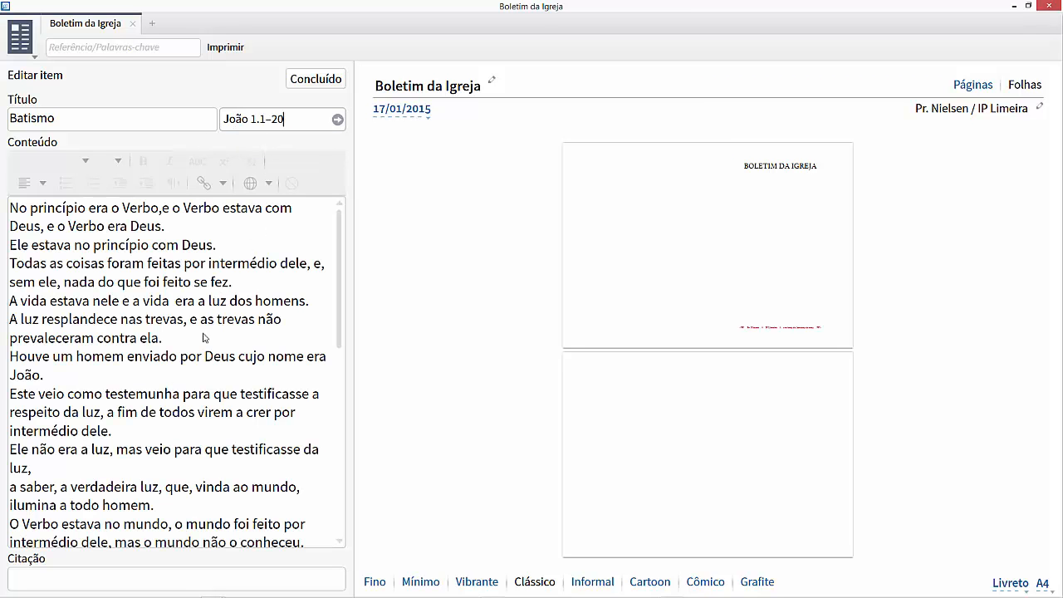
- Delete the Batismo item's content from "E o Verbo se fez carne" to the end and finish editing the item
drag(344, 304, 358, 524)
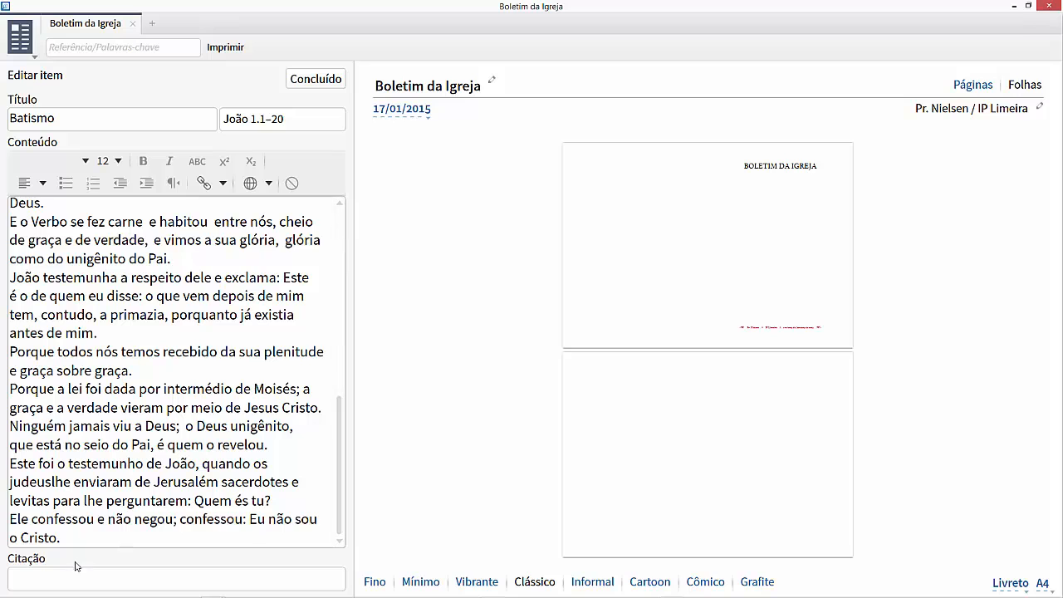
drag(72, 541, 9, 352)
key(BackSpace)
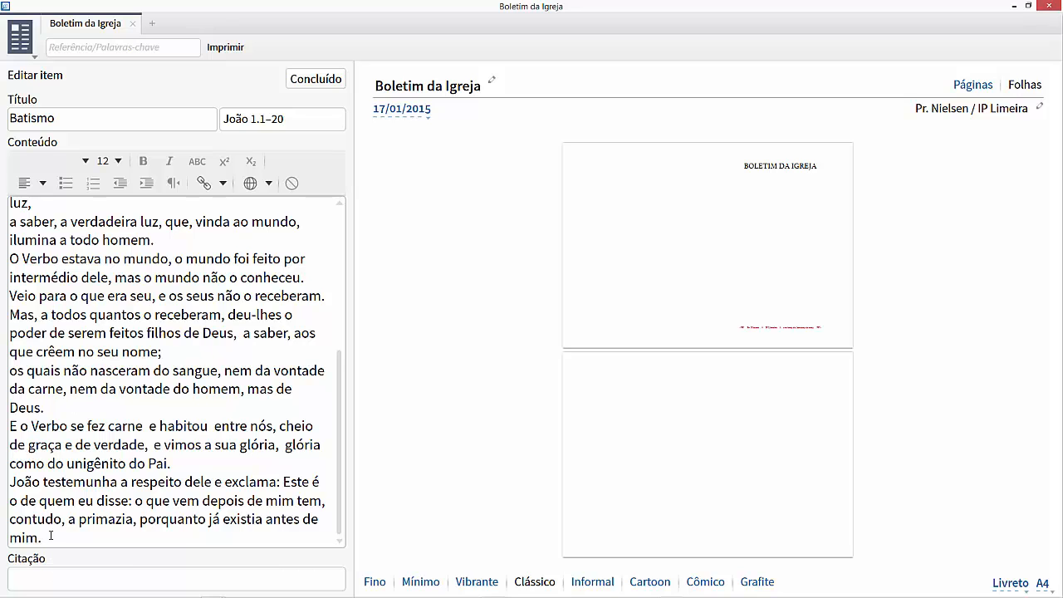
drag(49, 536, 2, 424)
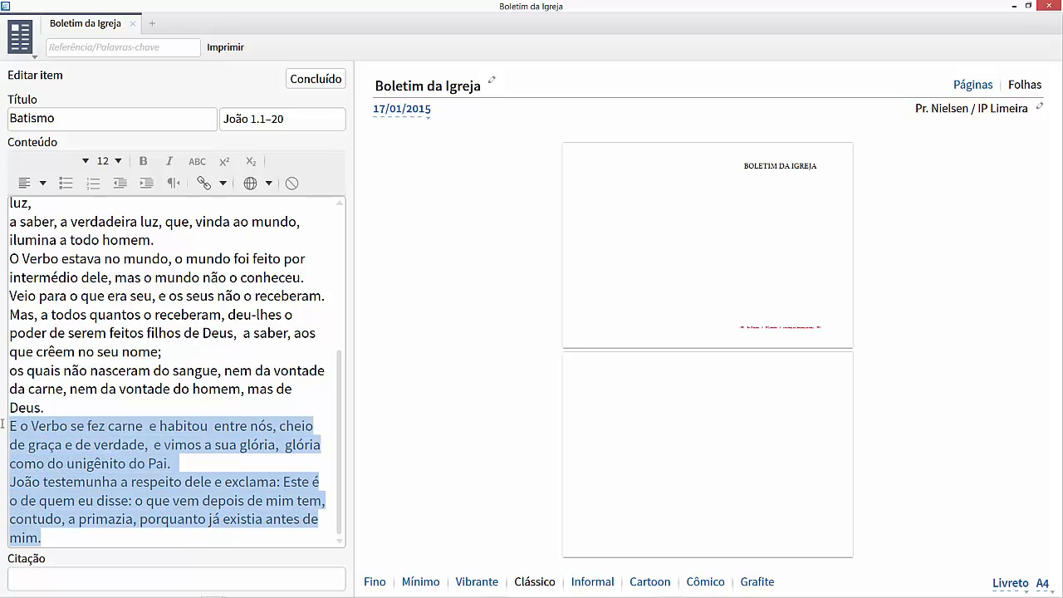
key(BackSpace)
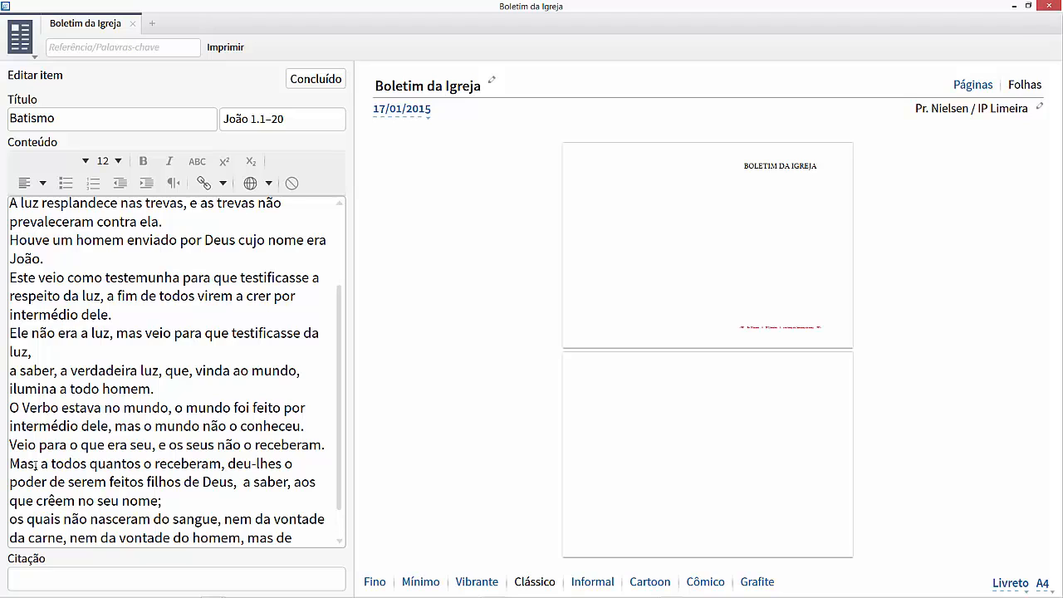
drag(341, 422, 347, 460)
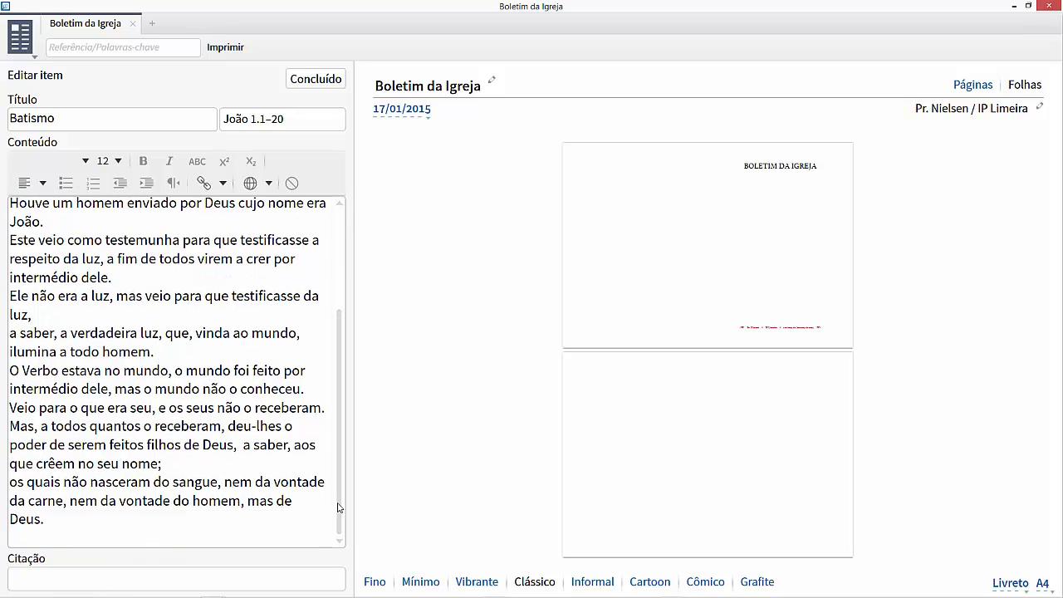
drag(338, 508, 341, 408)
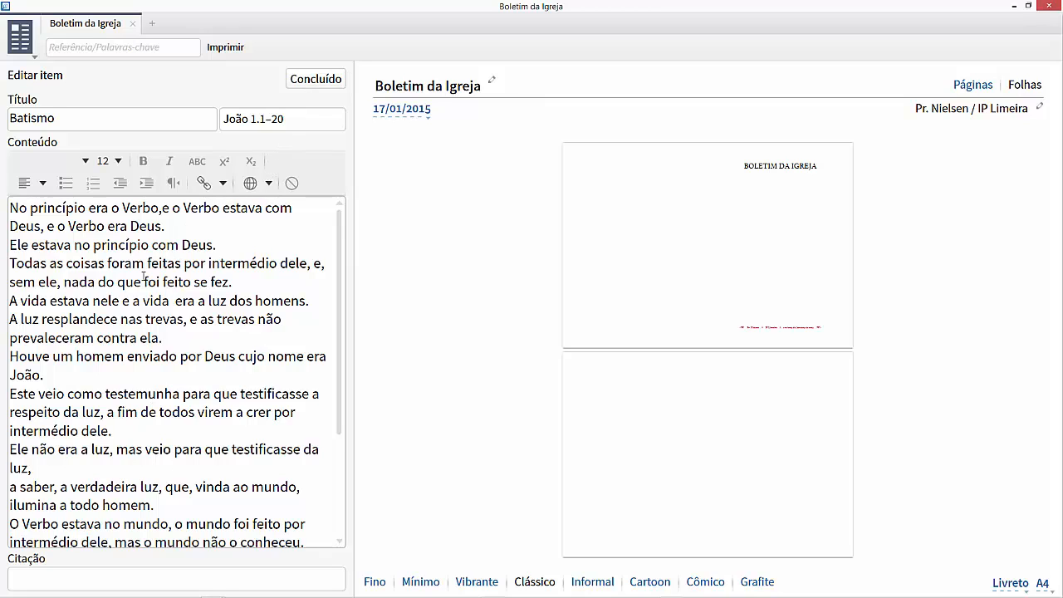
click(317, 80)
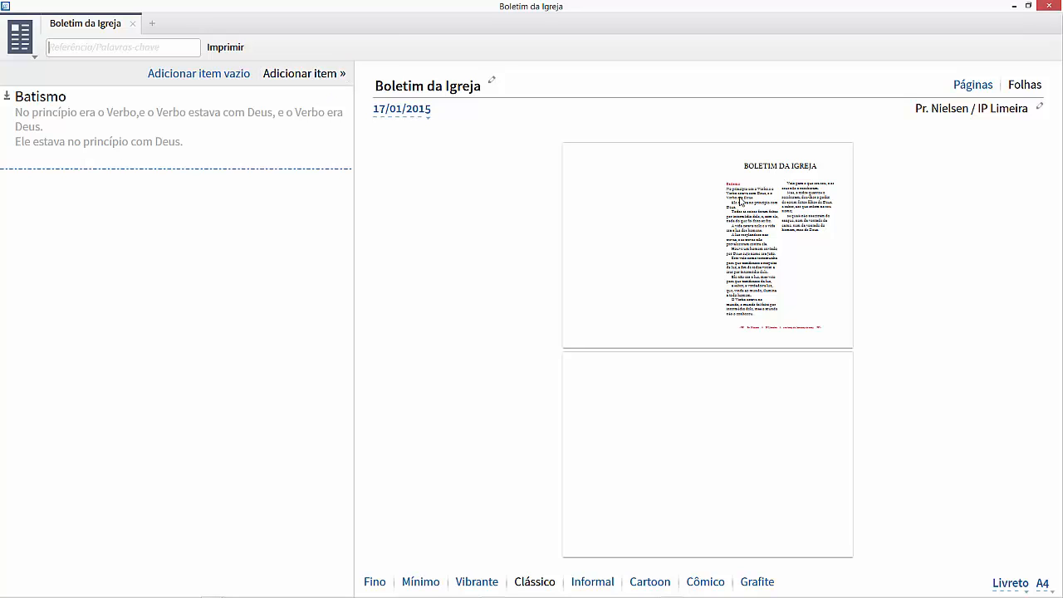
click(818, 255)
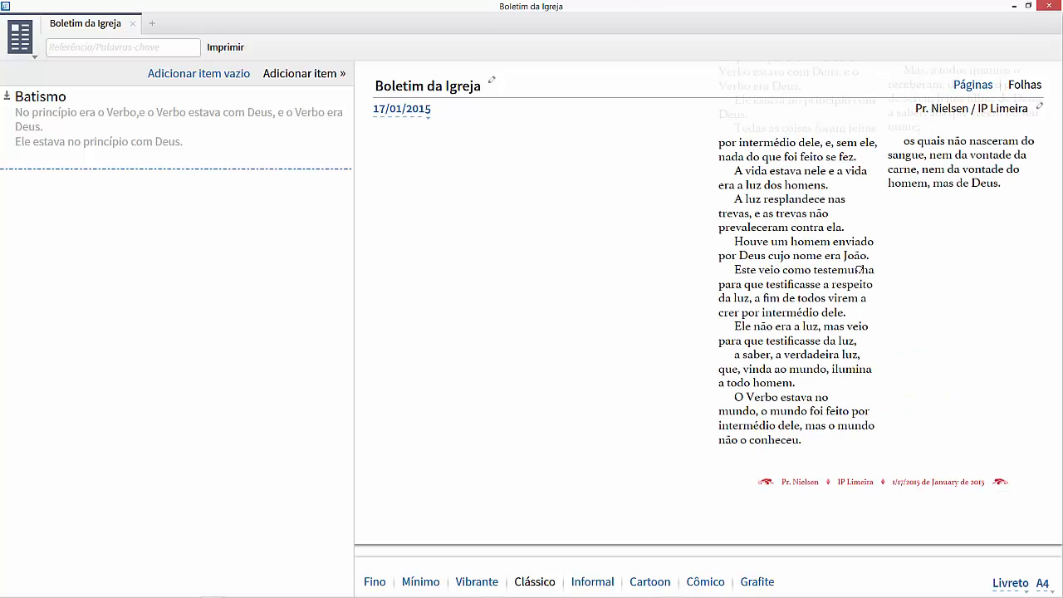
- Examine the Batismo text and its two-column layout in the booklet preview, up close and at full-sheet size
drag(856, 270, 807, 378)
drag(807, 332, 807, 360)
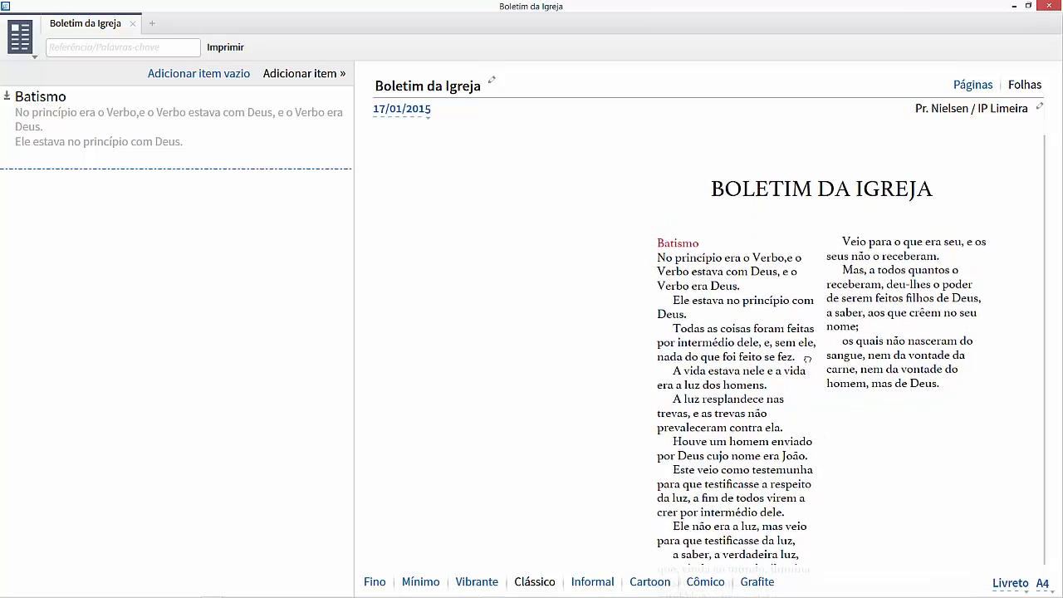
drag(798, 400, 784, 295)
click(783, 295)
click(788, 300)
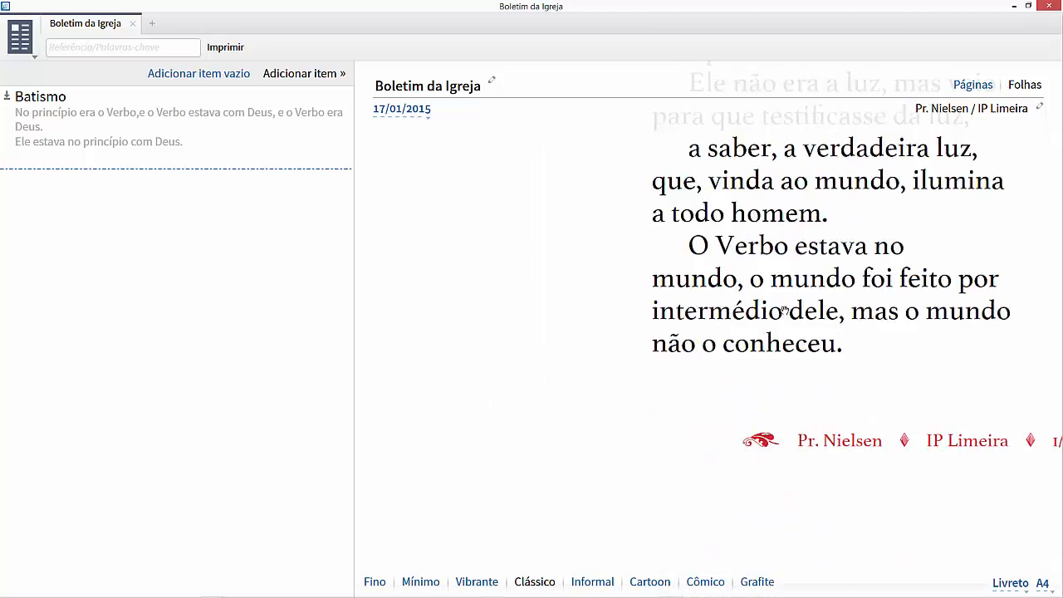
click(789, 302)
click(791, 301)
drag(813, 241, 810, 397)
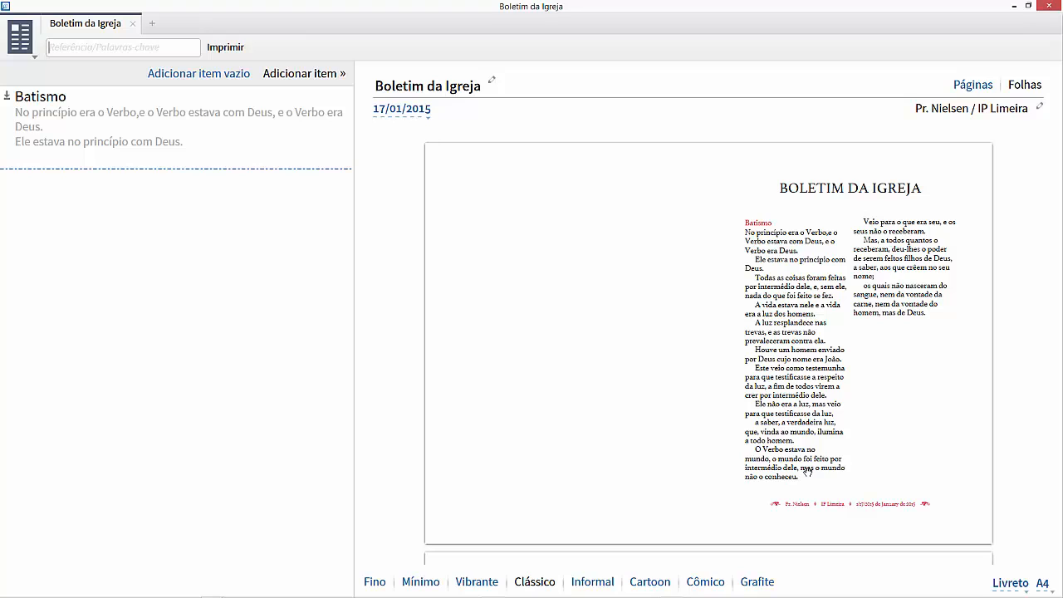
- Add an empty item titled "Meditação", insert the passage Mateus 5.1–20 as its content and finish editing it
click(207, 74)
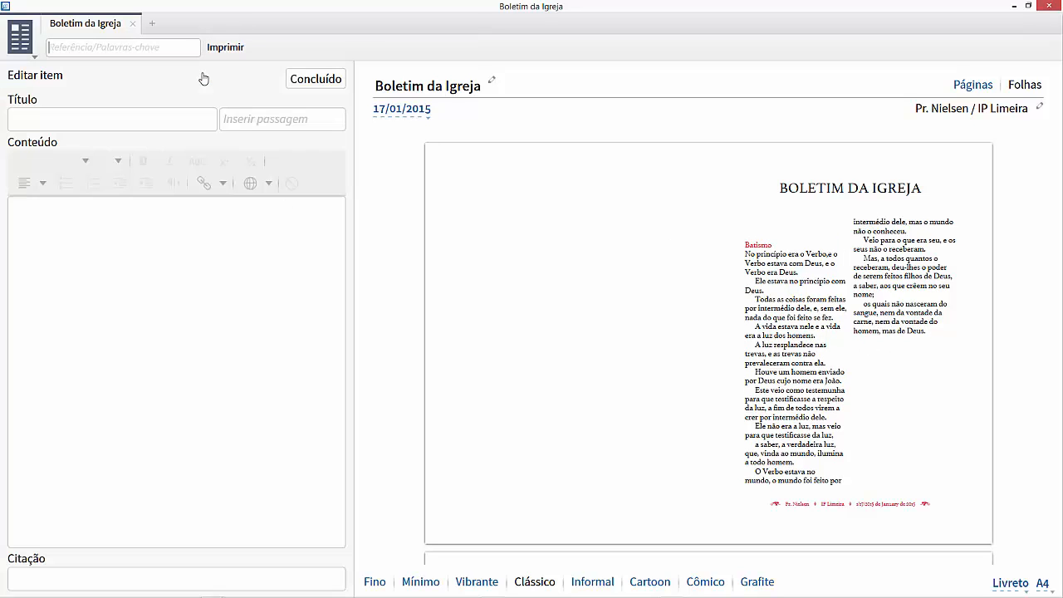
click(152, 123)
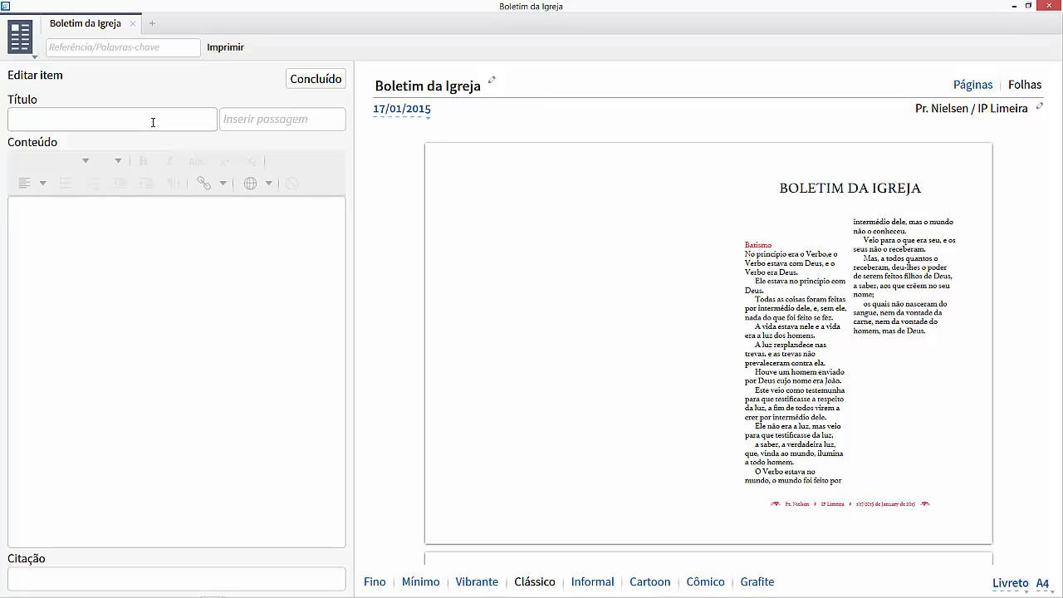
text(Meditação)
click(277, 117)
text(M)
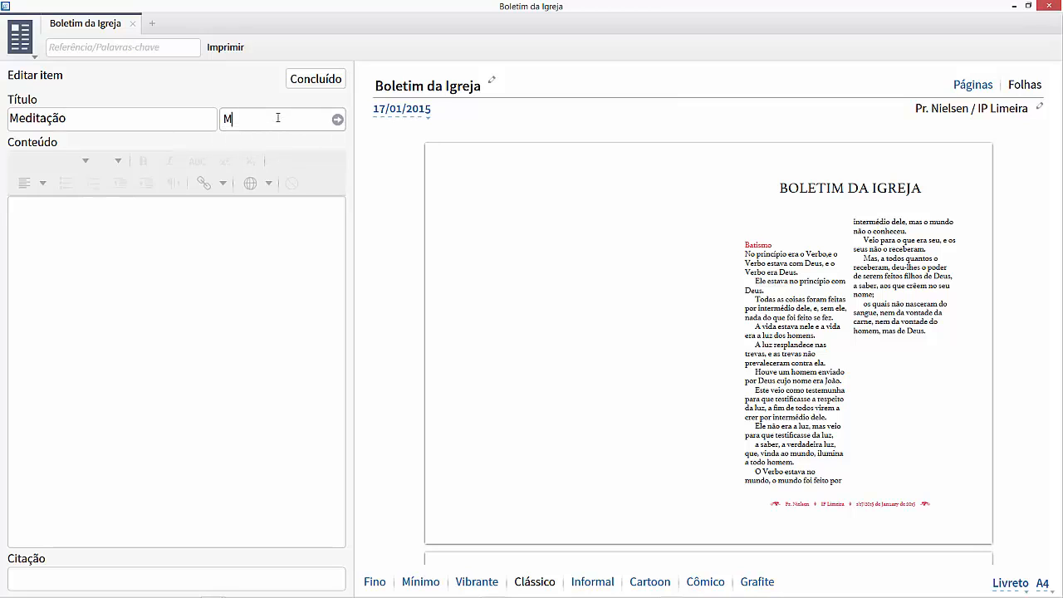
text(t 5:)
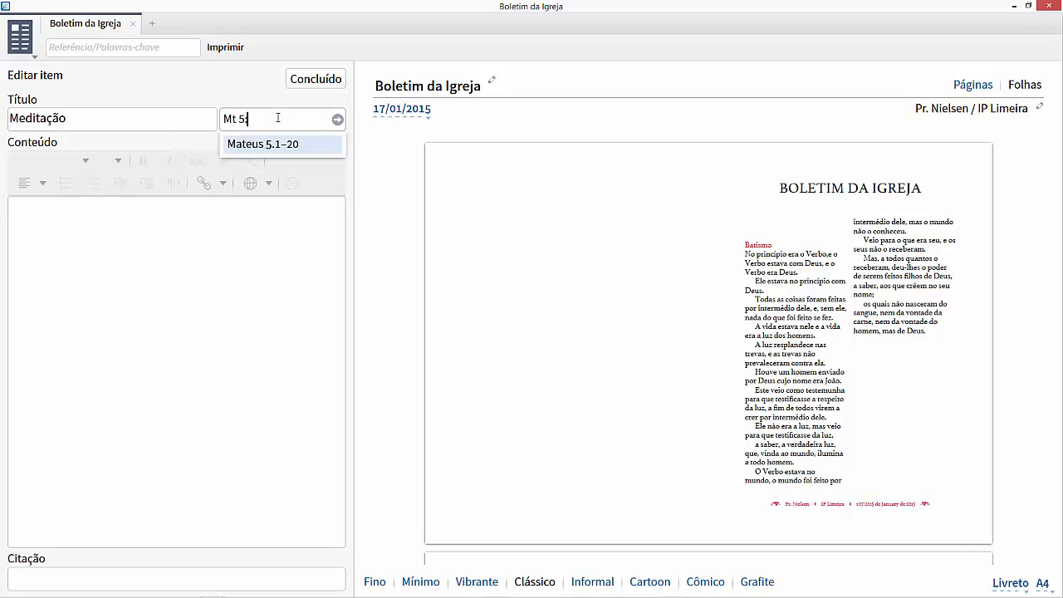
click(292, 143)
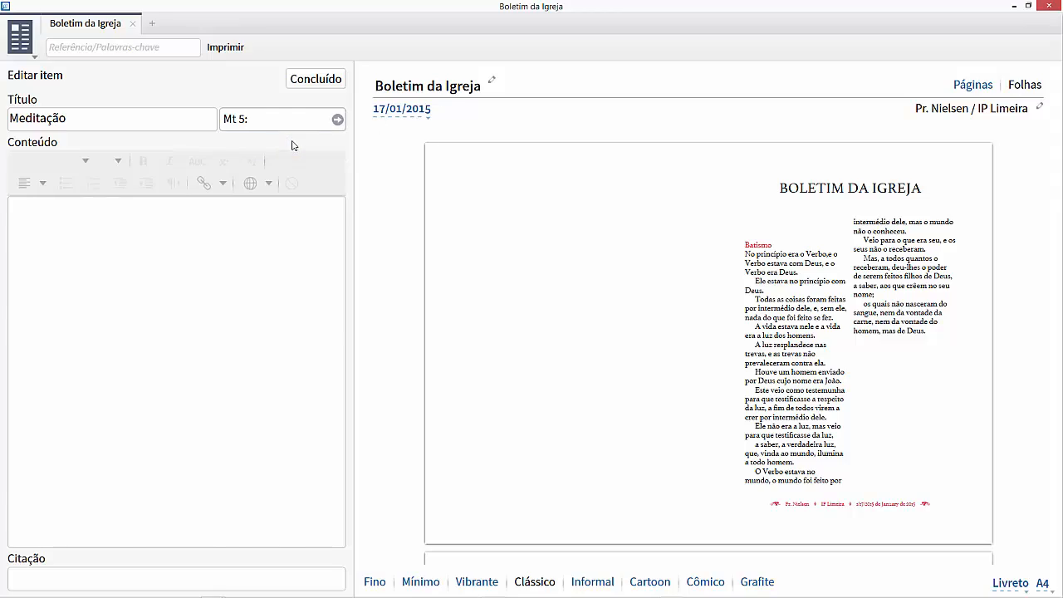
scroll(338, 256, down, 11)
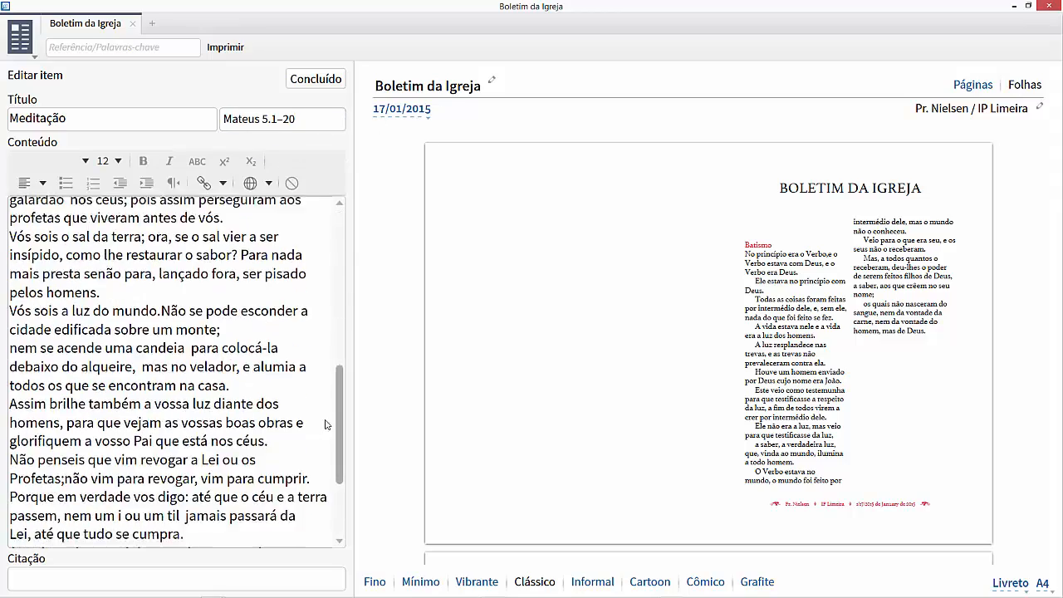
scroll(328, 306, up, 6)
scroll(328, 307, up, 5)
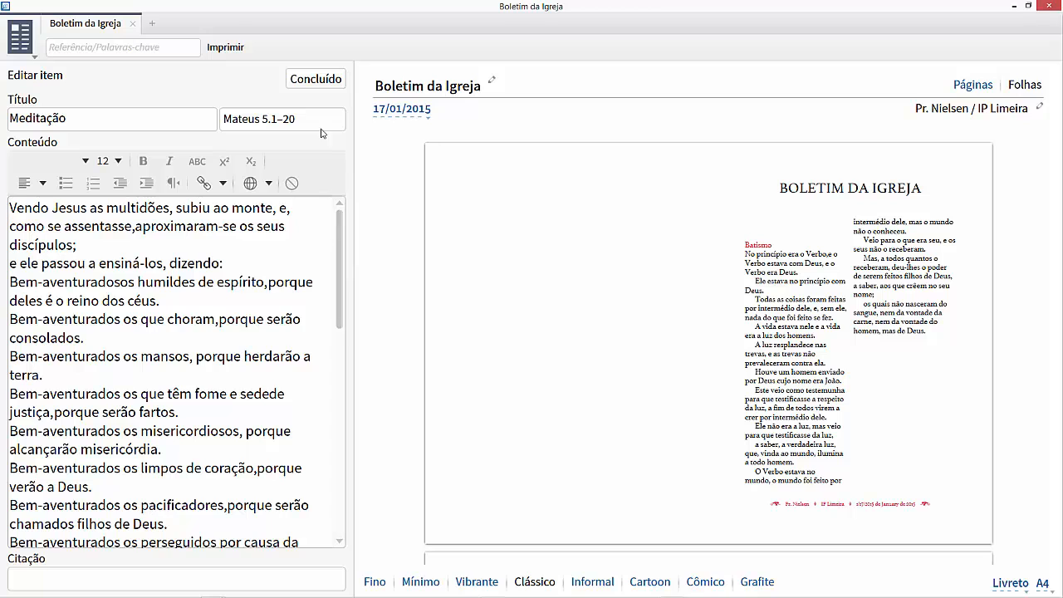
click(316, 79)
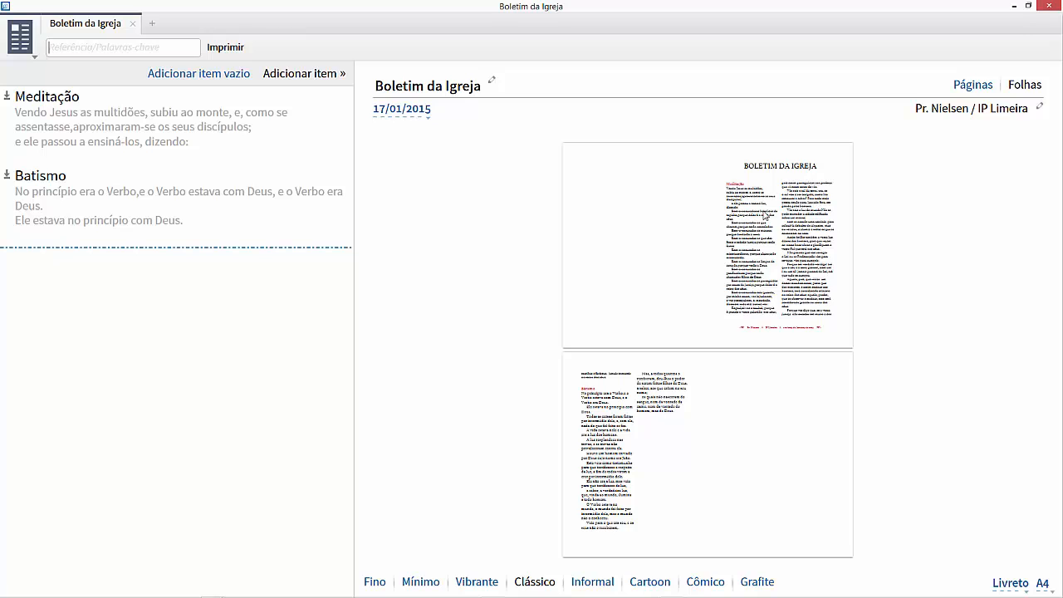
- Move the Meditação item below Batismo in the item list and check the new order in the preview
scroll(763, 212, up, 3)
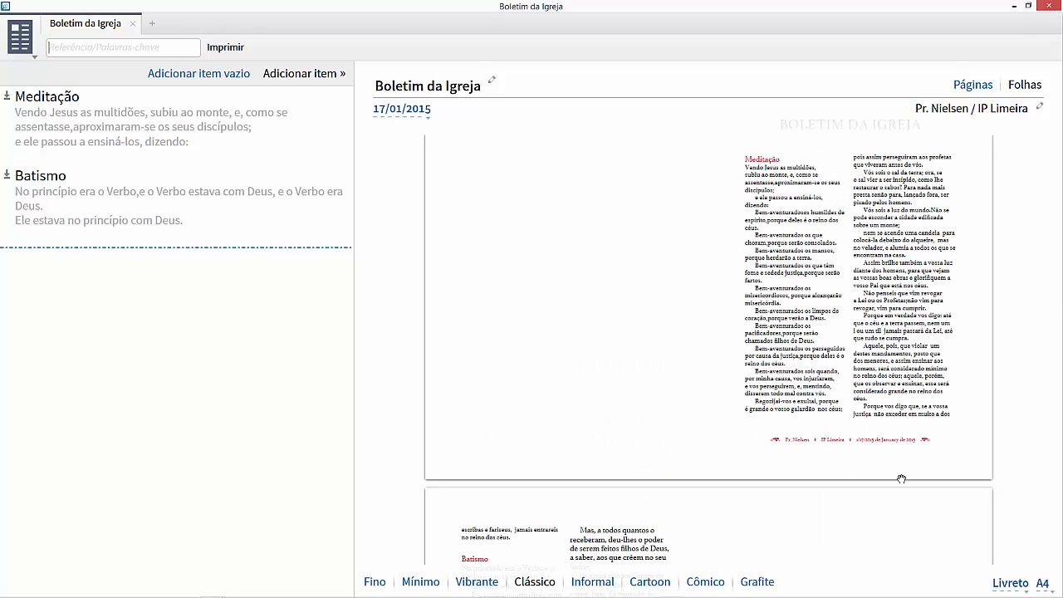
scroll(820, 439, down, 4)
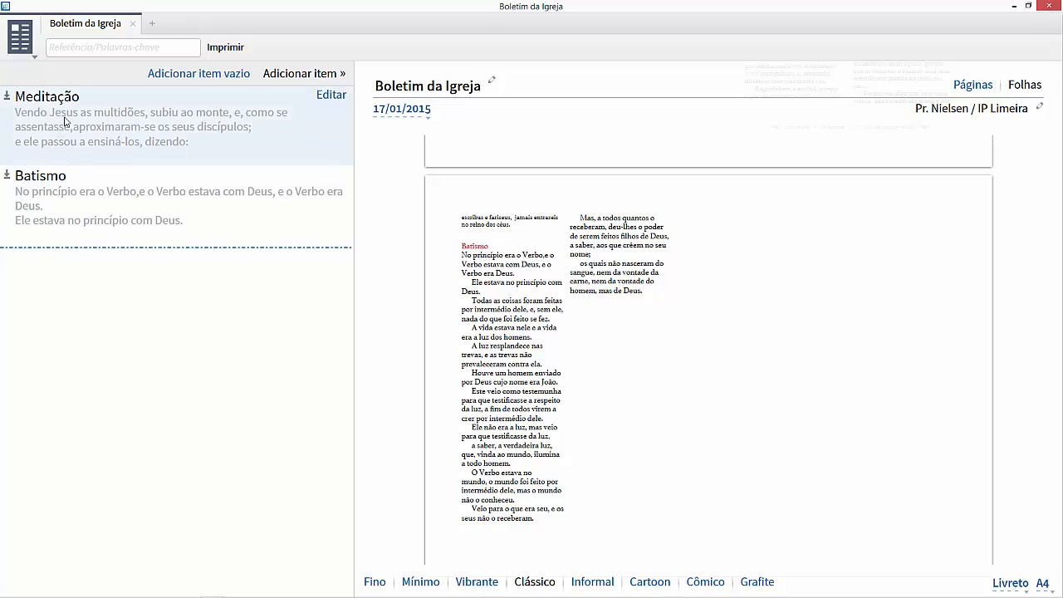
drag(117, 98, 109, 258)
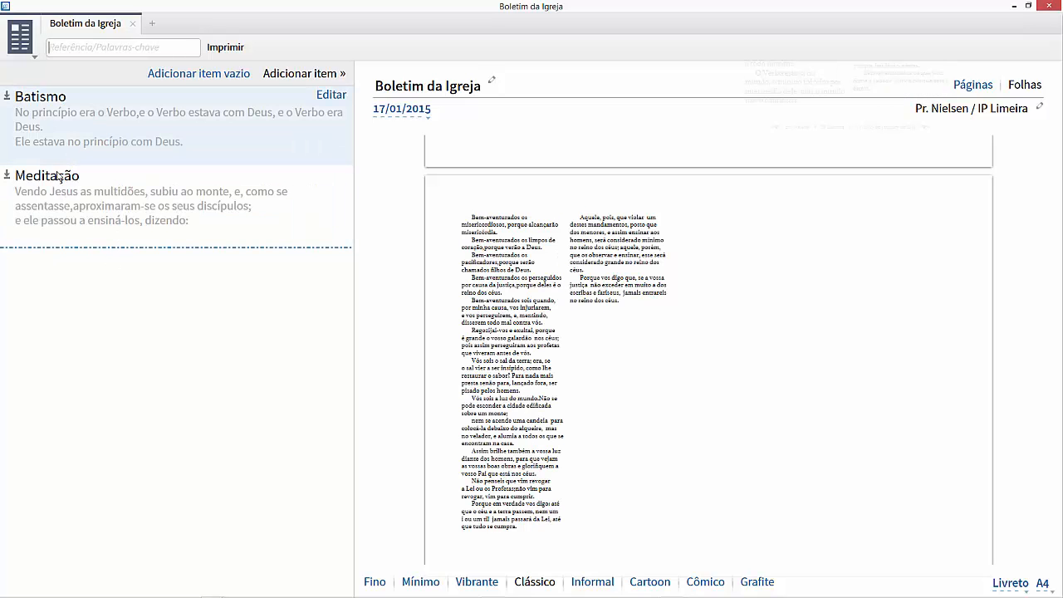
scroll(716, 308, up, 5)
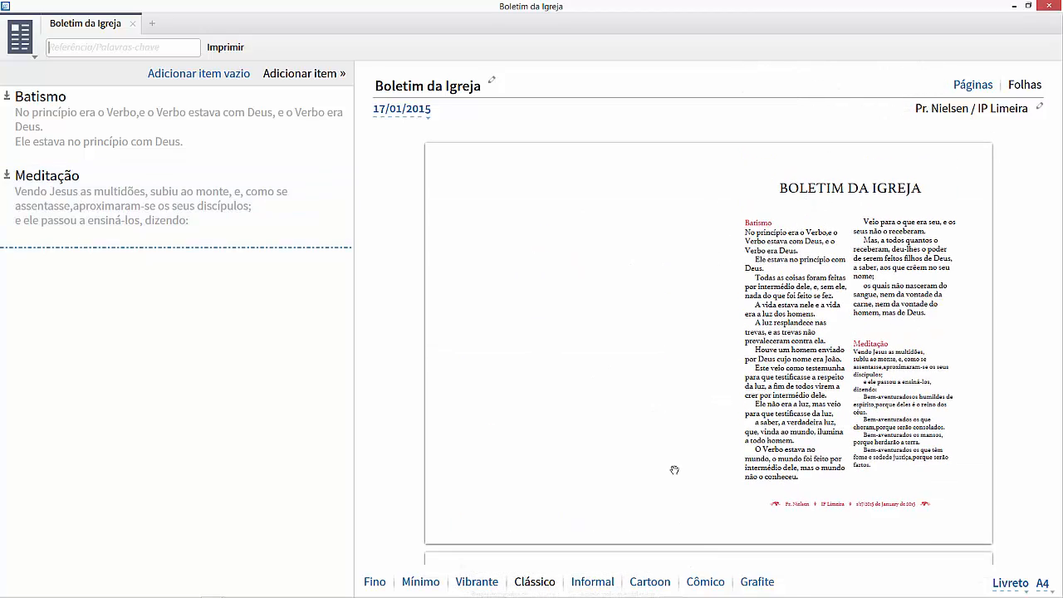
drag(676, 467, 652, 196)
scroll(647, 460, down, 3)
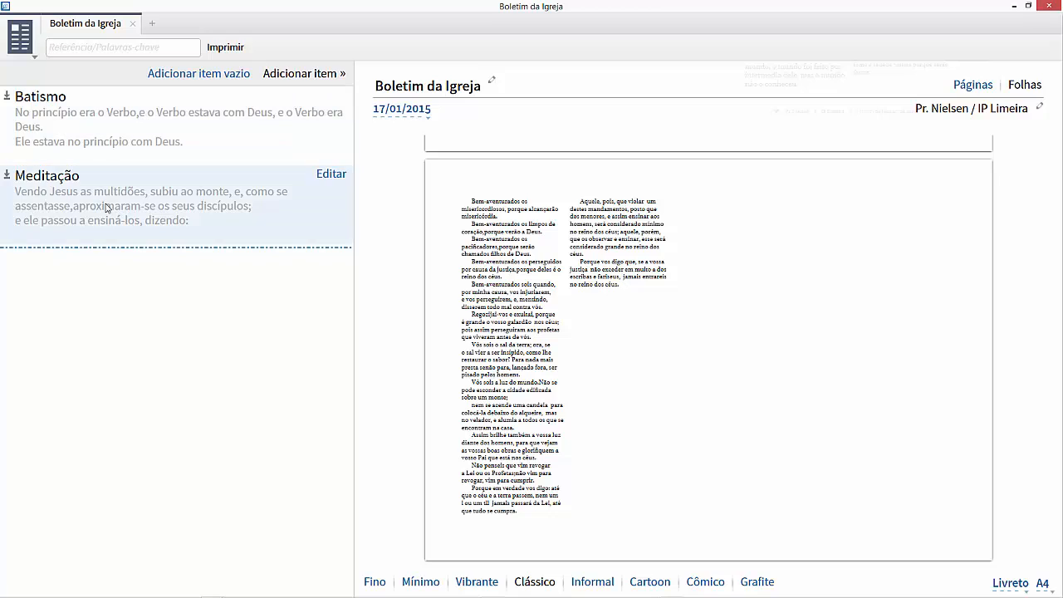
- Search the available handout items for "Jesus" and browse the matching texts and images
click(307, 74)
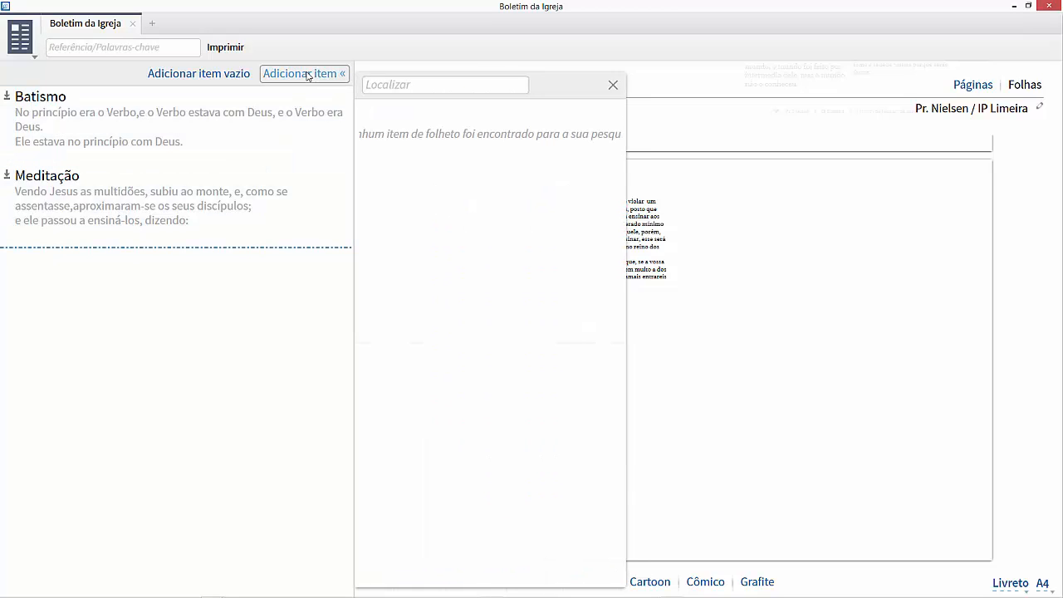
click(401, 84)
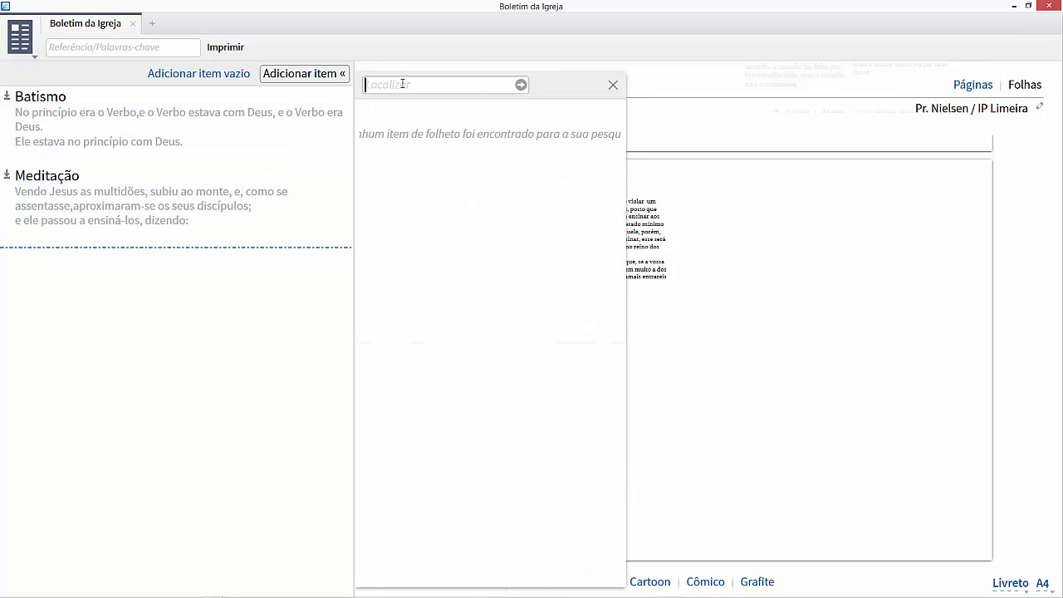
text(Jesus)
click(520, 85)
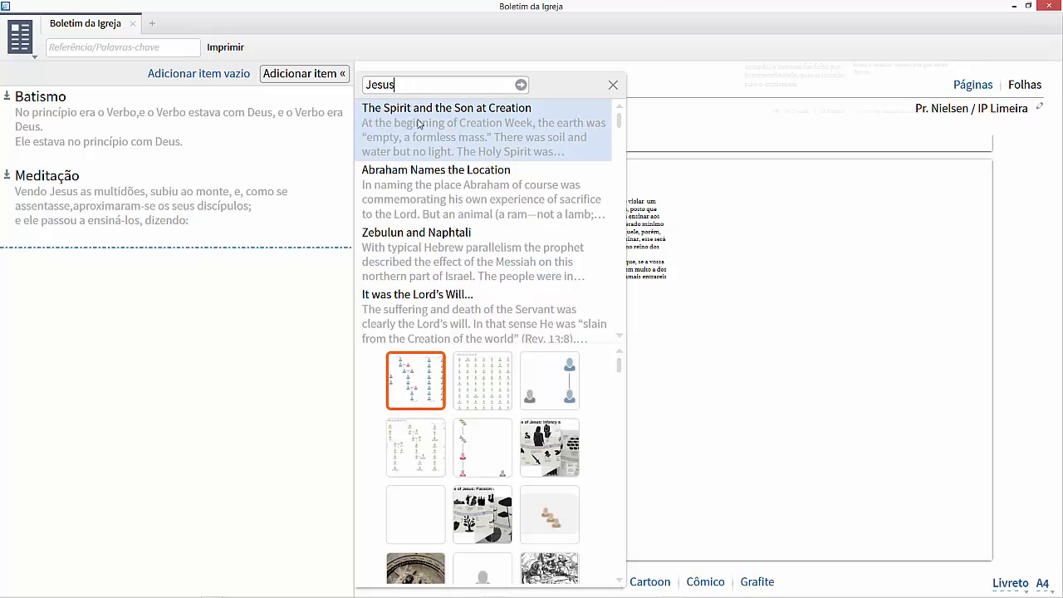
drag(618, 121, 617, 142)
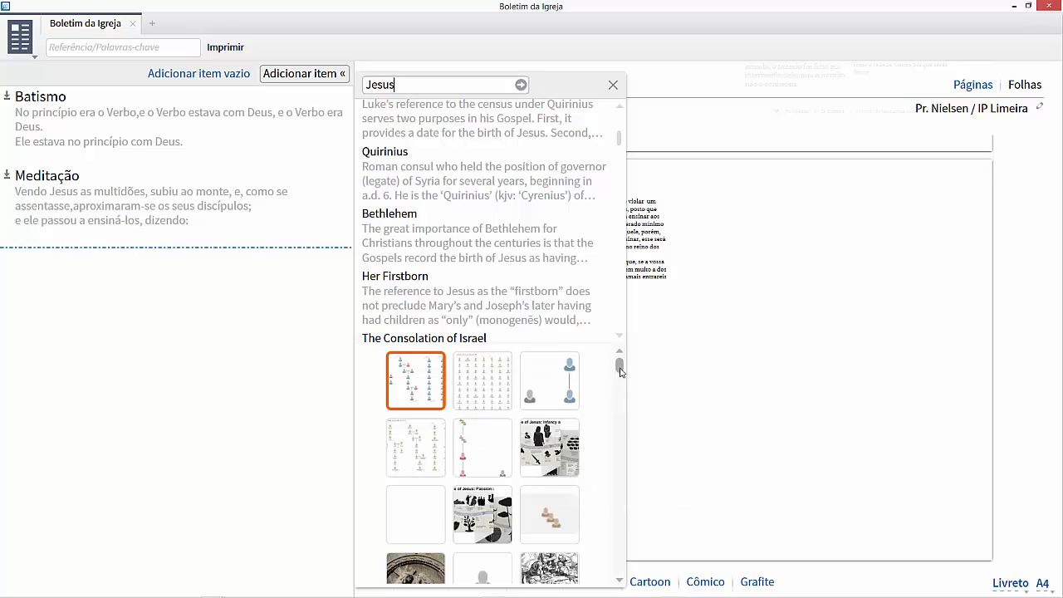
drag(620, 369, 620, 361)
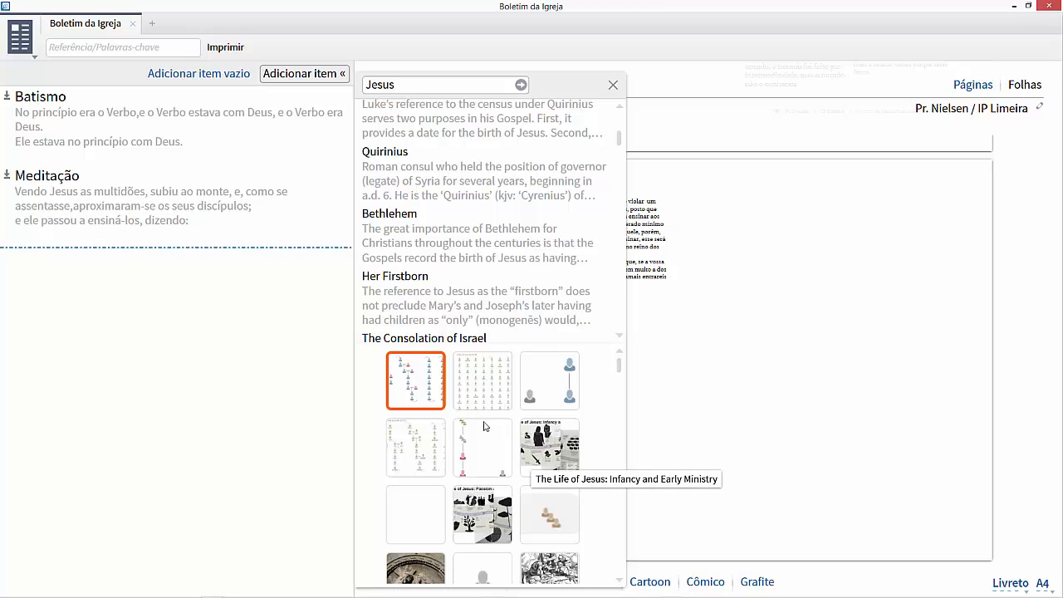
- Add the image "The Life of Jesus: Infancy and Early Ministry" to the bulletin and close the item search
click(548, 446)
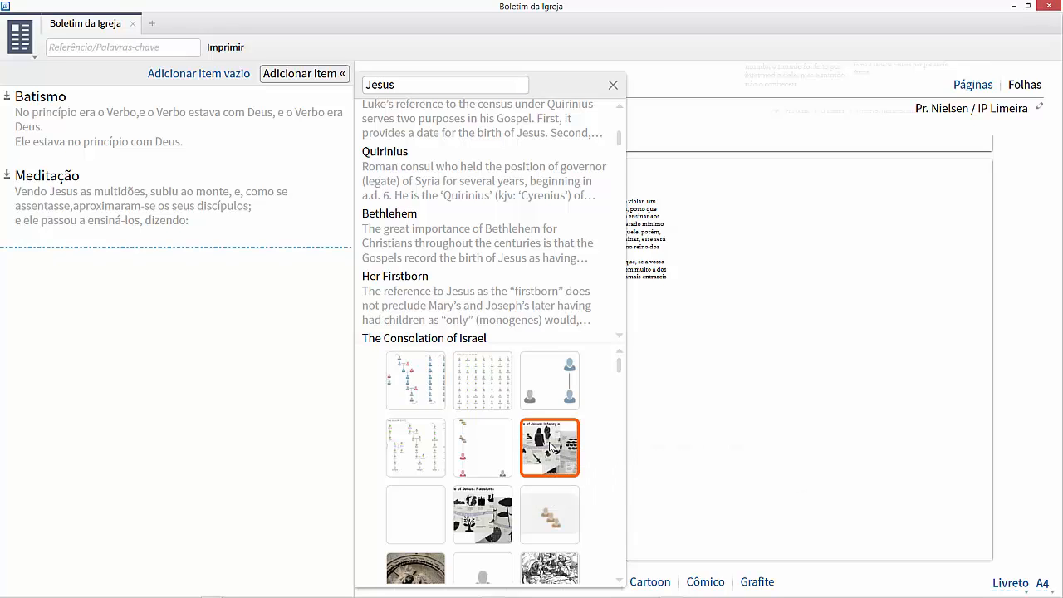
double_click(549, 447)
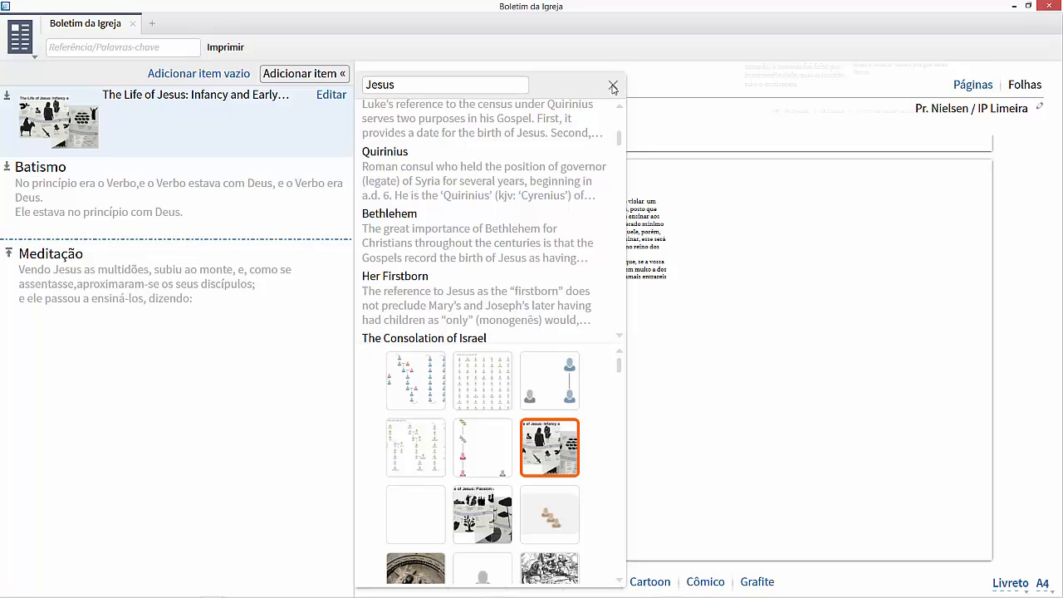
click(612, 87)
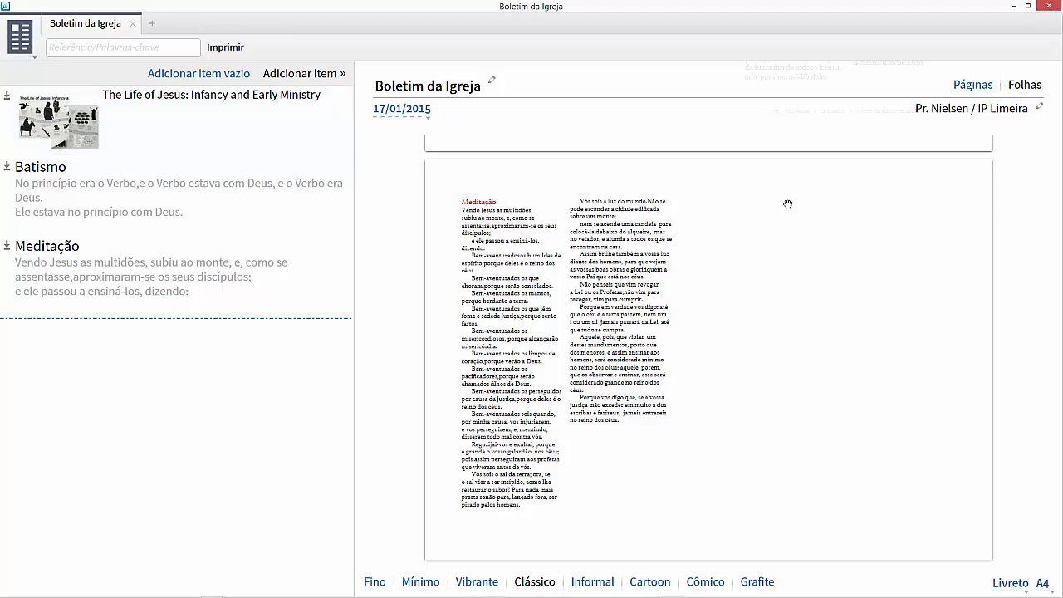
- Move the "The Life of Jesus: Infancy and Early Ministry" image item below Meditação and check its placement in the preview
scroll(787, 204, up, 5)
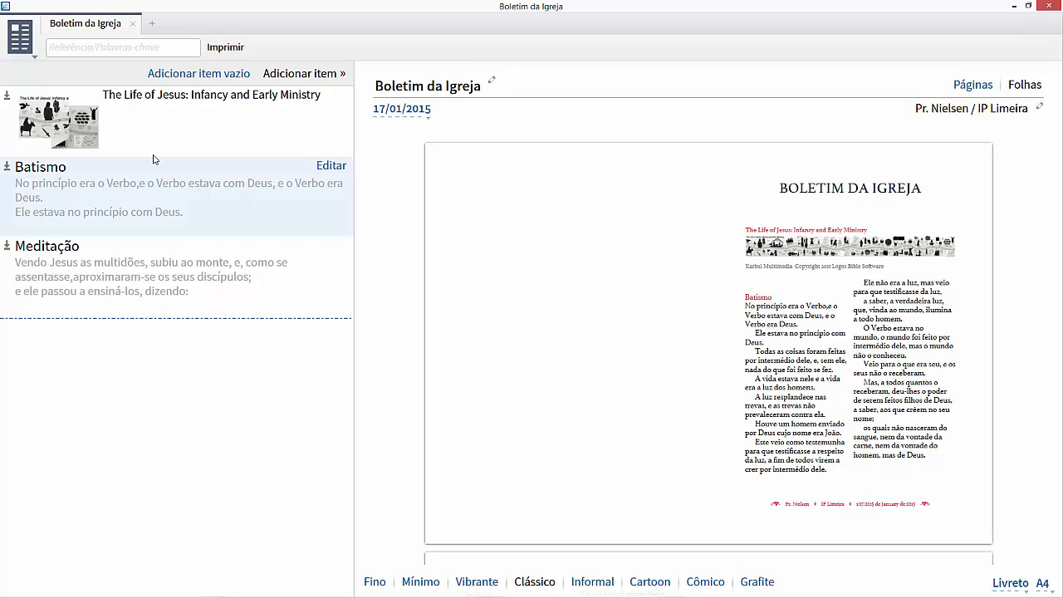
drag(140, 124, 179, 330)
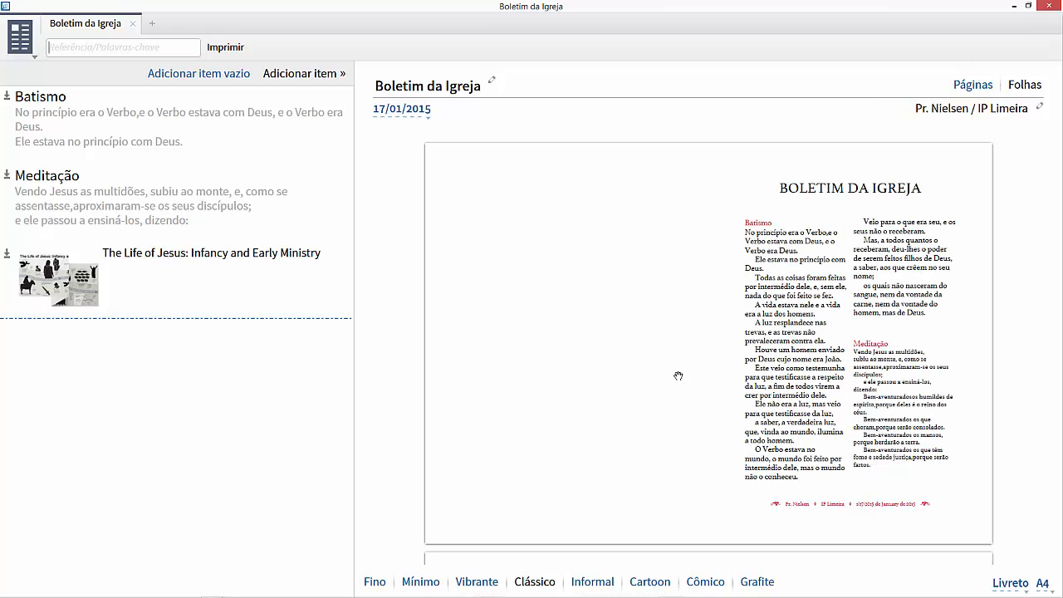
scroll(711, 358, down, 5)
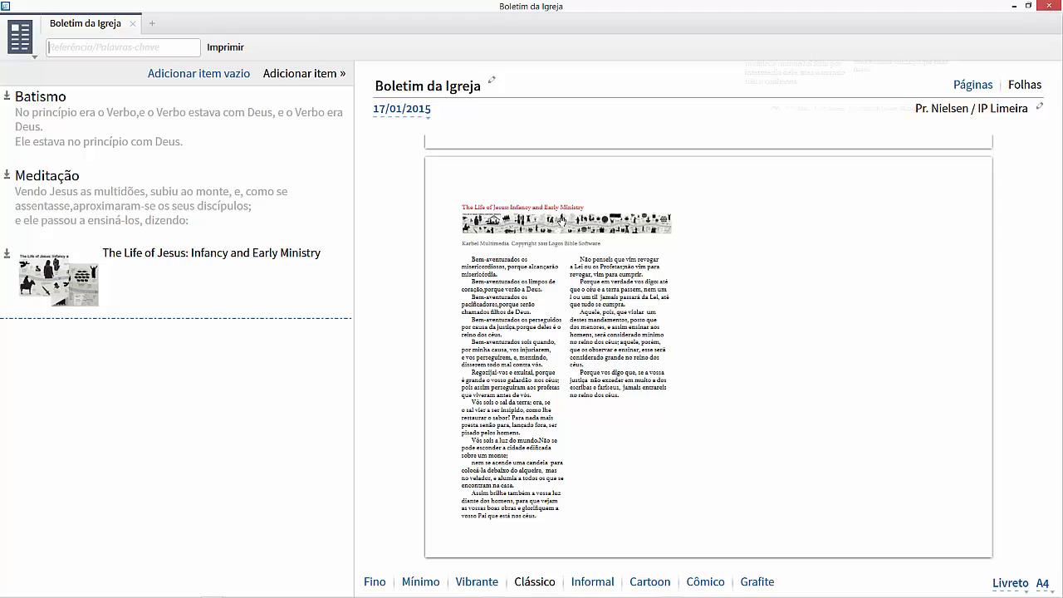
drag(820, 218, 804, 241)
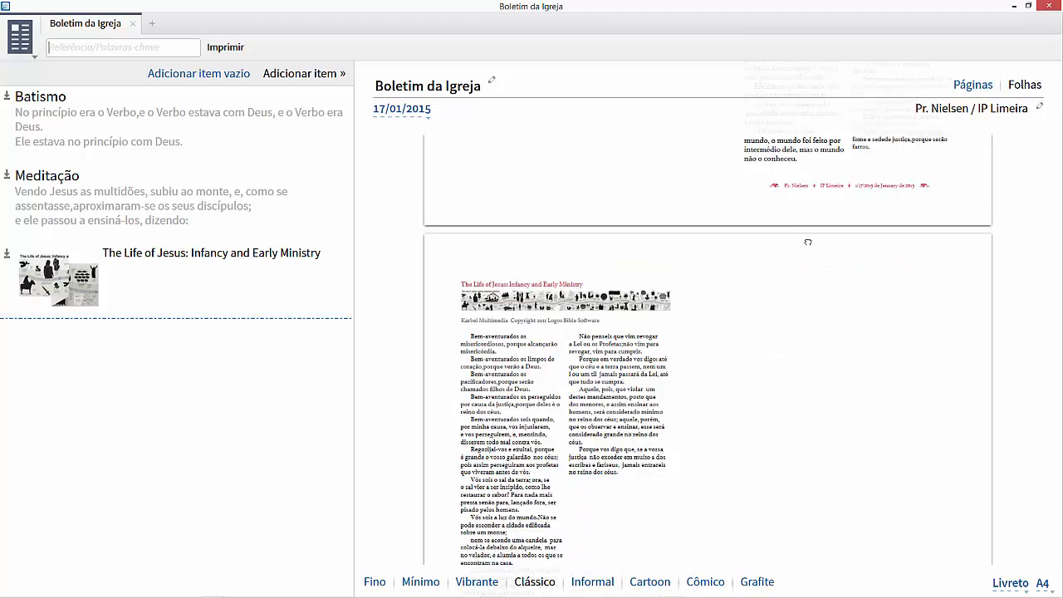
drag(512, 256, 513, 248)
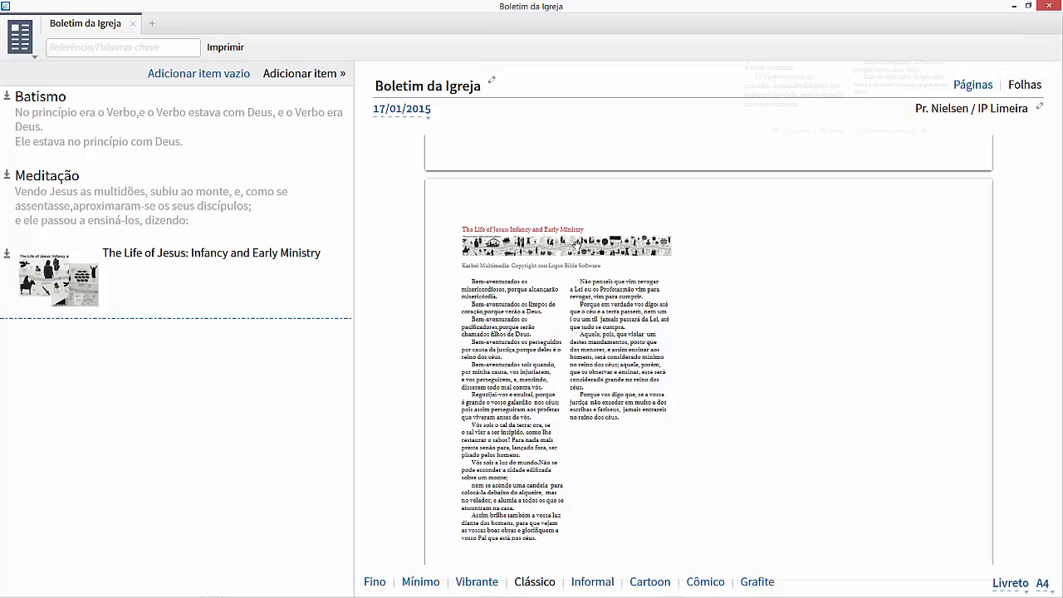
- Inspect the Life of Jesus image up close and delete its item from the bulletin
mouse_move(128, 276)
click(602, 241)
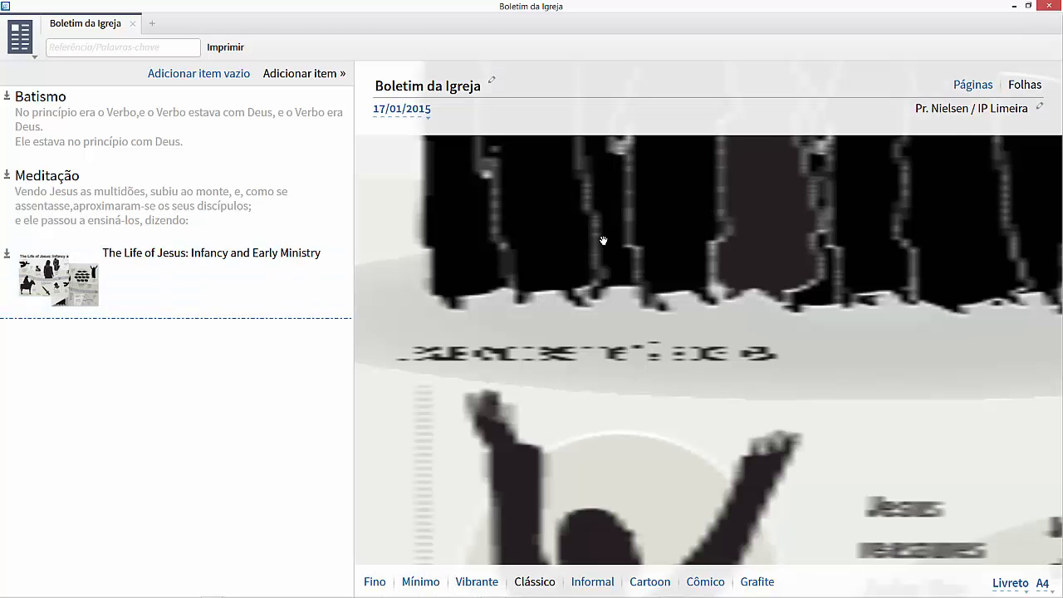
scroll(604, 240, down, 10)
mouse_move(562, 348)
mouse_down()
mouse_move(559, 452)
mouse_move(587, 495)
mouse_up()
mouse_move(608, 265)
mouse_down()
mouse_move(626, 335)
mouse_move(618, 351)
mouse_move(582, 284)
mouse_up()
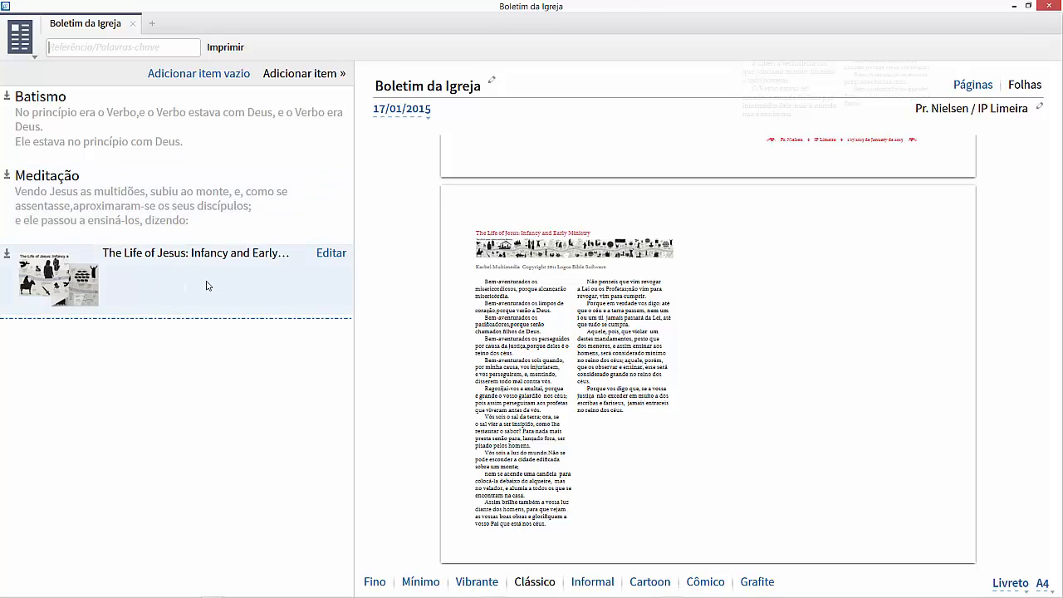
right_click(137, 268)
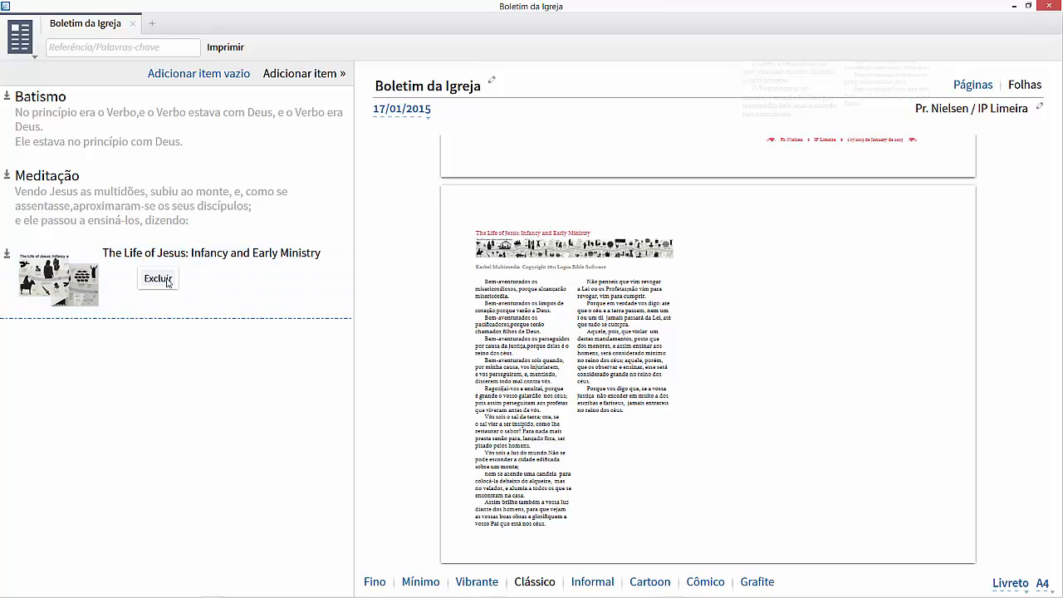
click(167, 282)
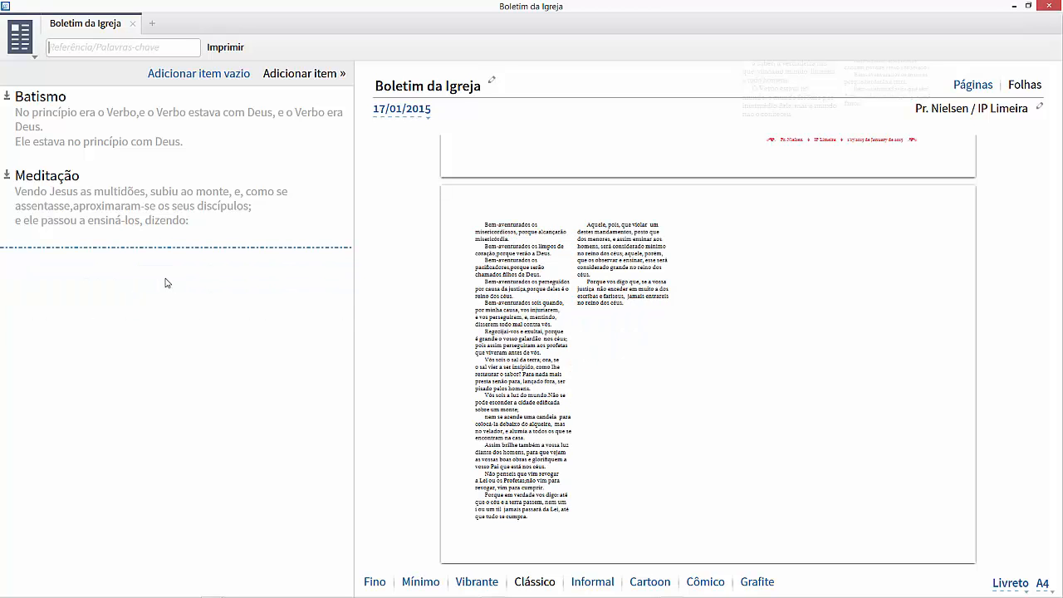
- Add the "Shepherd" image from the "Jesus" item results to the bulletin and close the item search
click(335, 73)
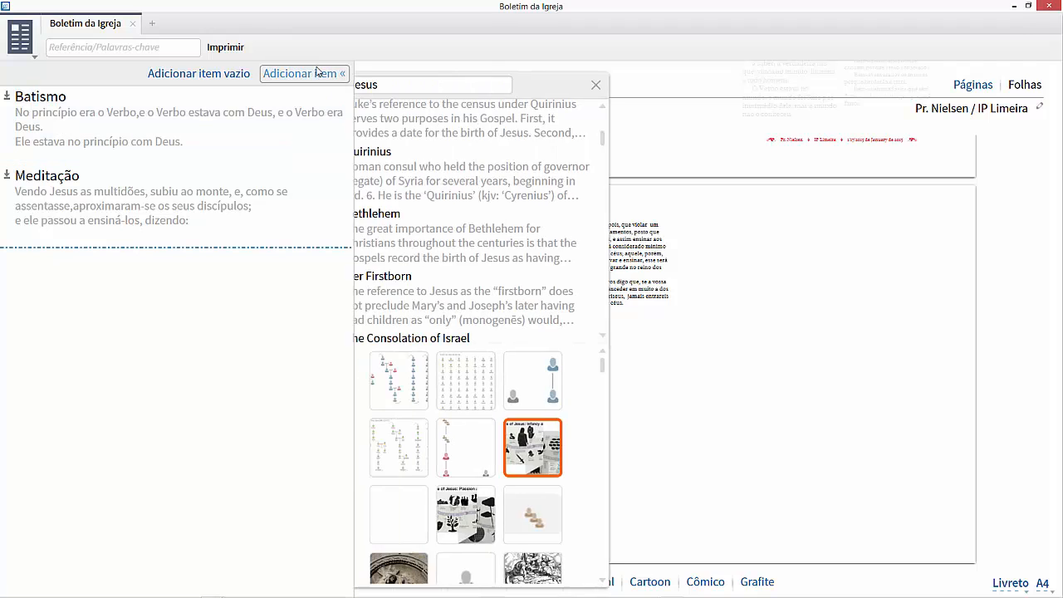
double_click(423, 85)
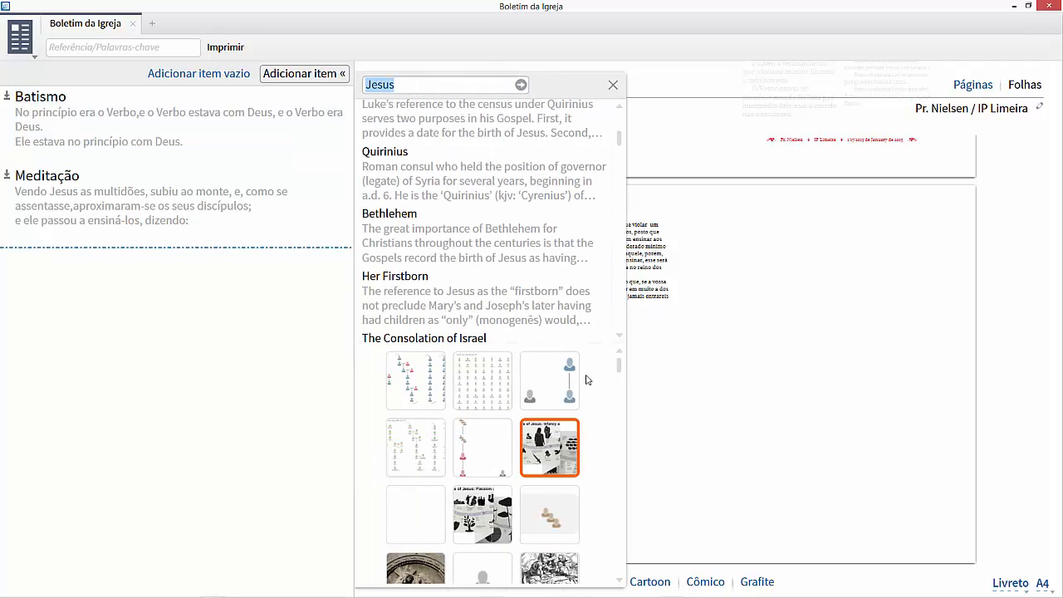
drag(619, 367, 622, 392)
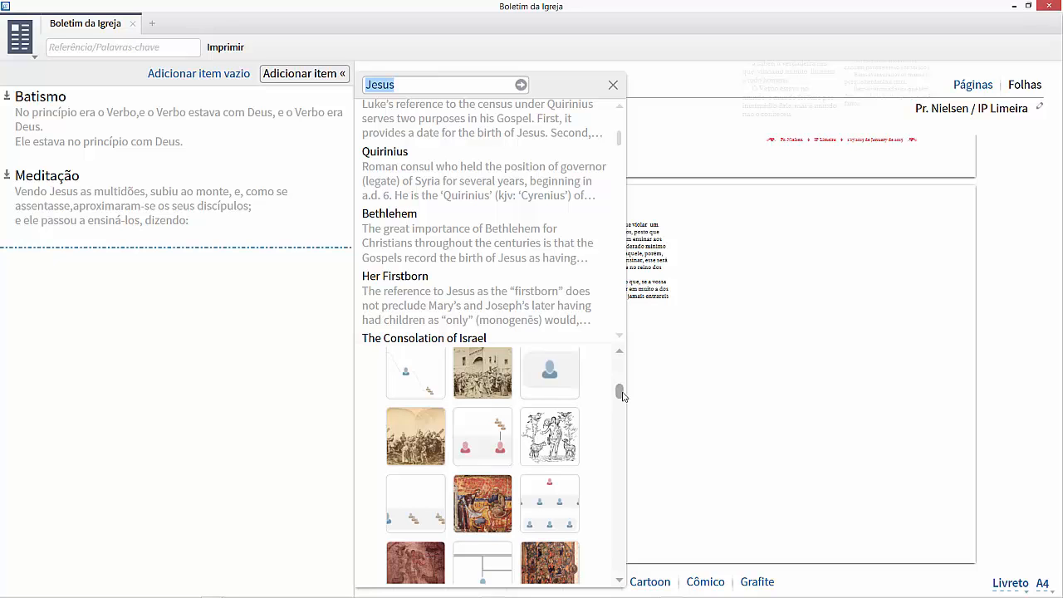
click(557, 435)
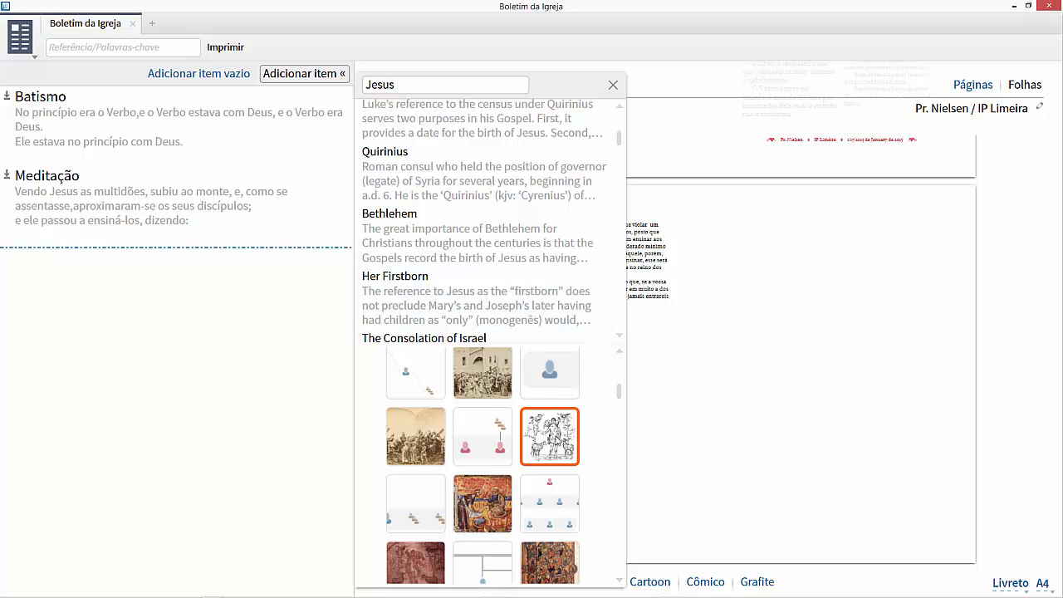
double_click(558, 440)
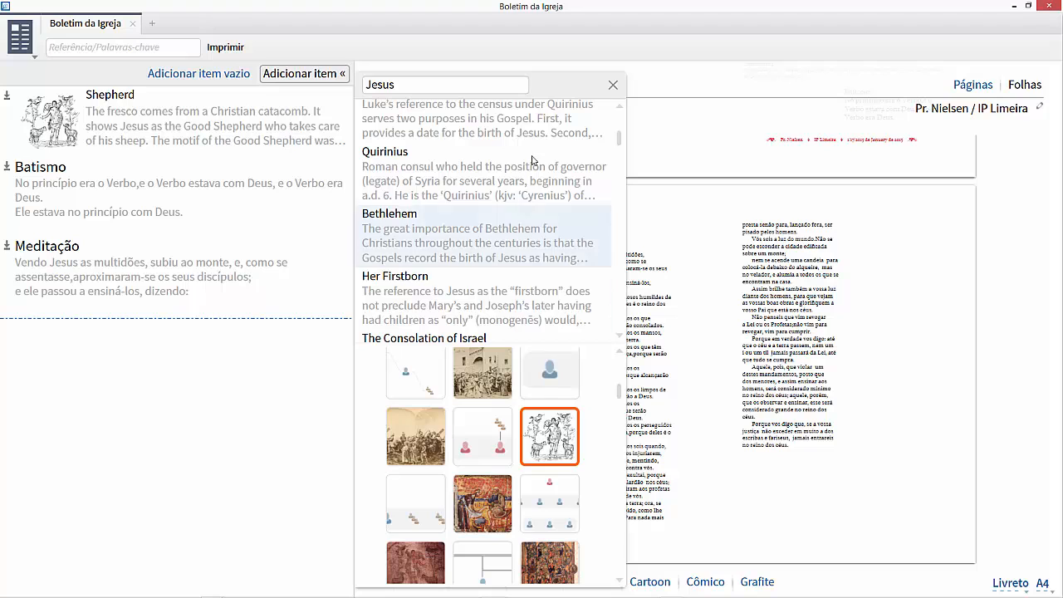
click(612, 87)
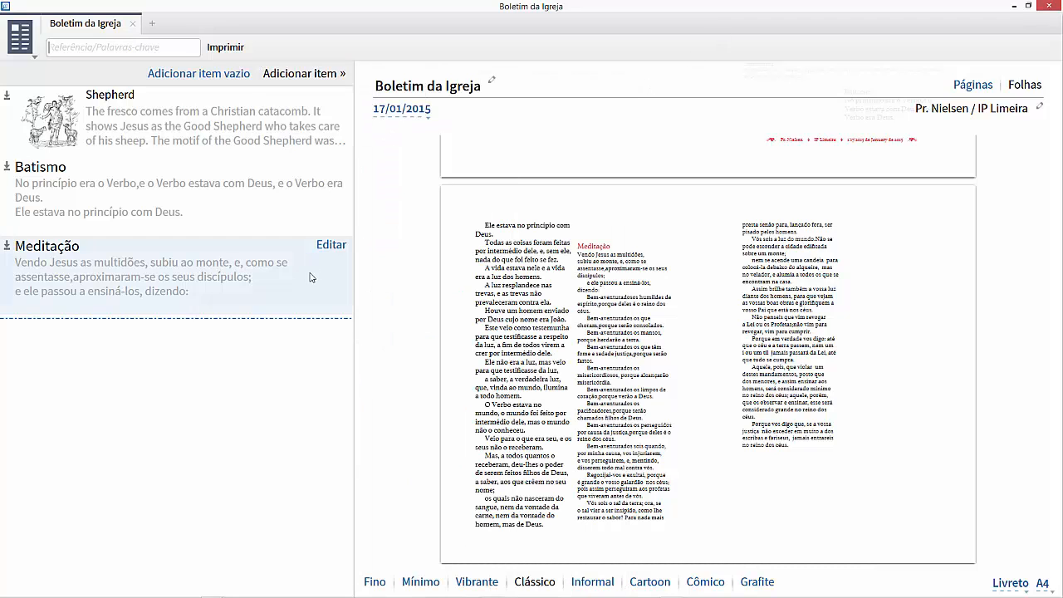
- Move the "Shepherd" image item below Meditação and check its placement in the preview
drag(731, 178, 717, 445)
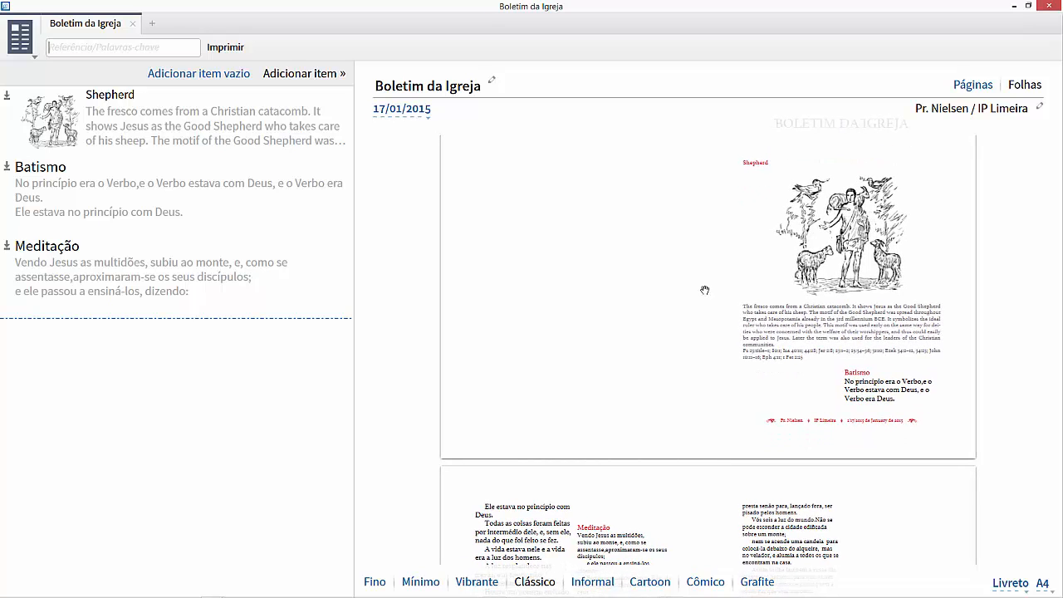
drag(674, 454, 633, 173)
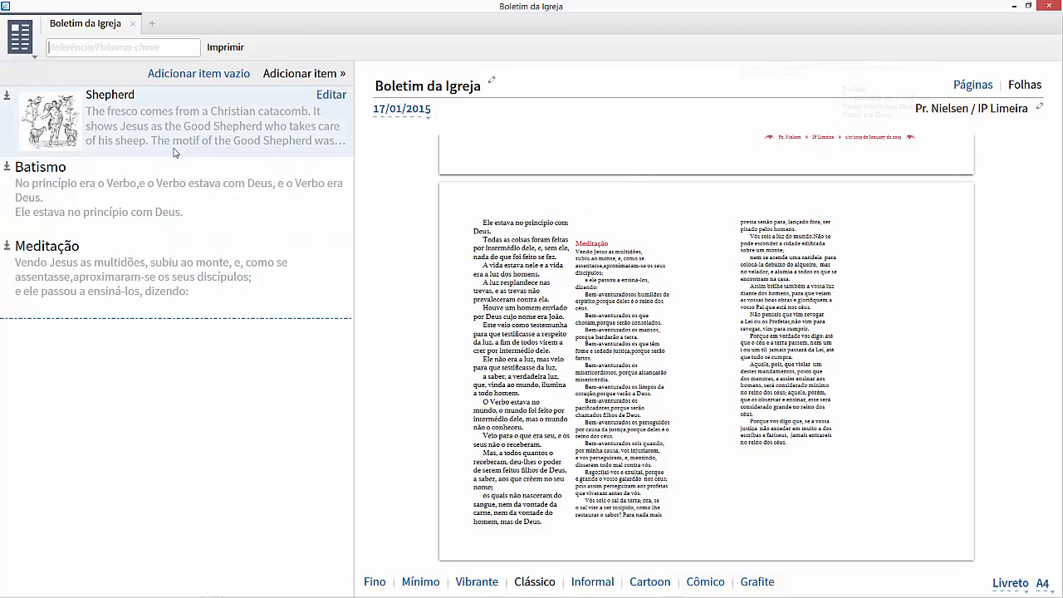
drag(143, 121, 127, 328)
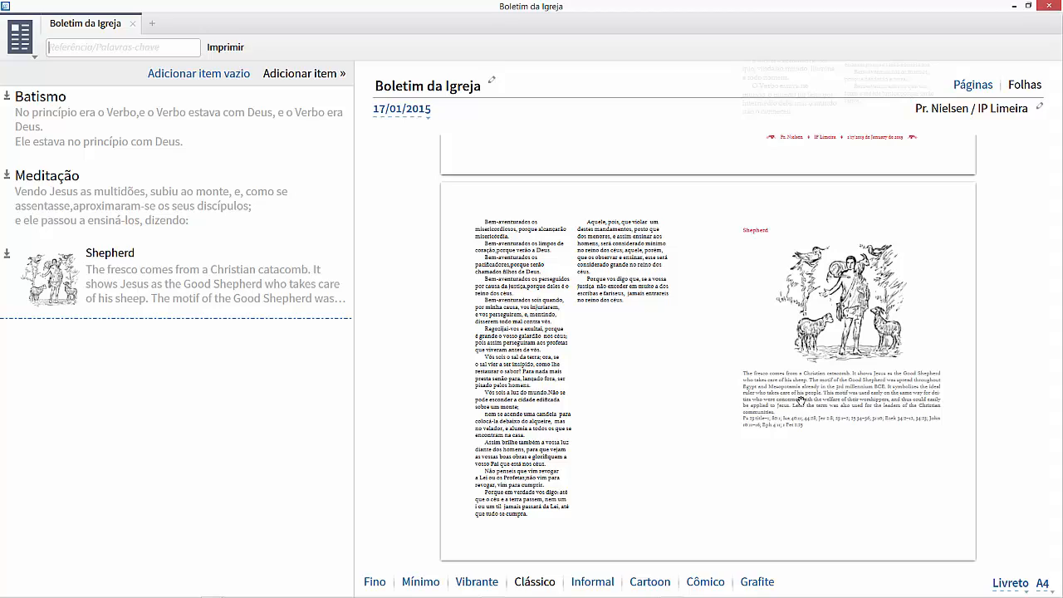
scroll(848, 394, up, 4)
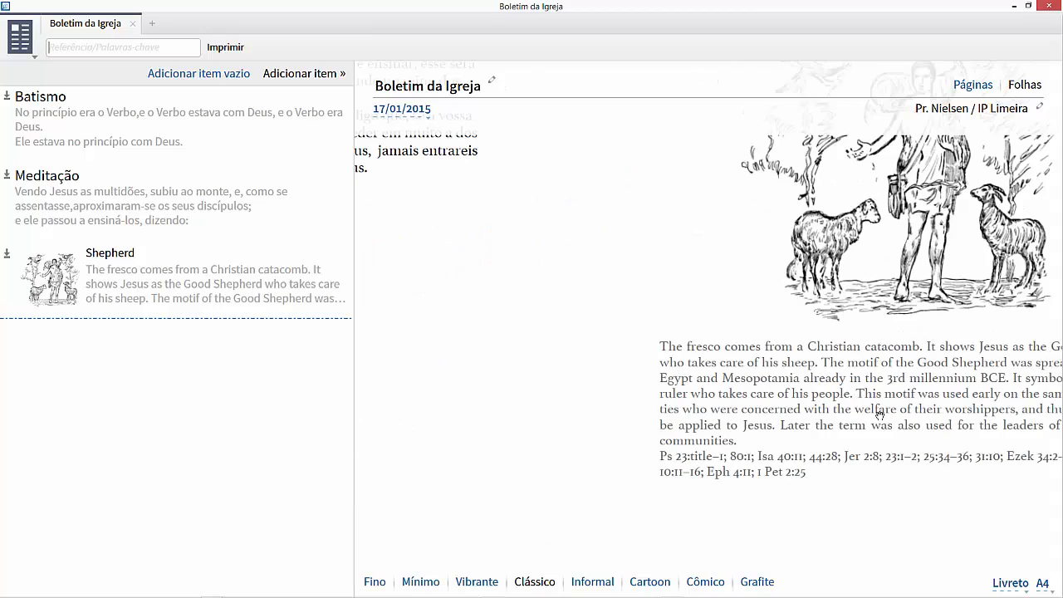
drag(887, 380, 667, 473)
scroll(667, 471, down, 3)
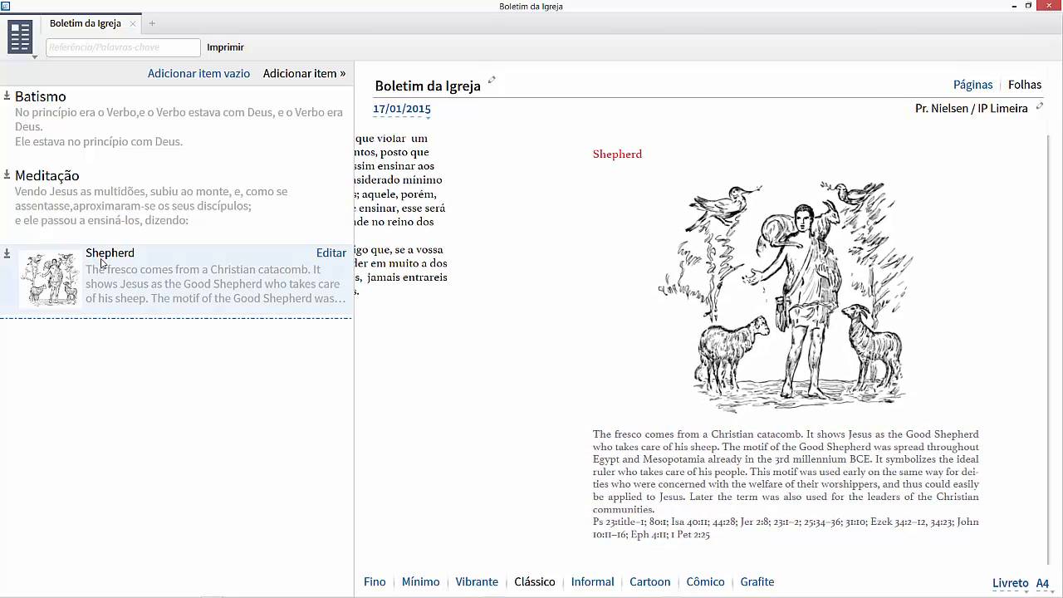
- Edit the "Shepherd" item and change its title to "Jesus como o bom pastor"
click(331, 254)
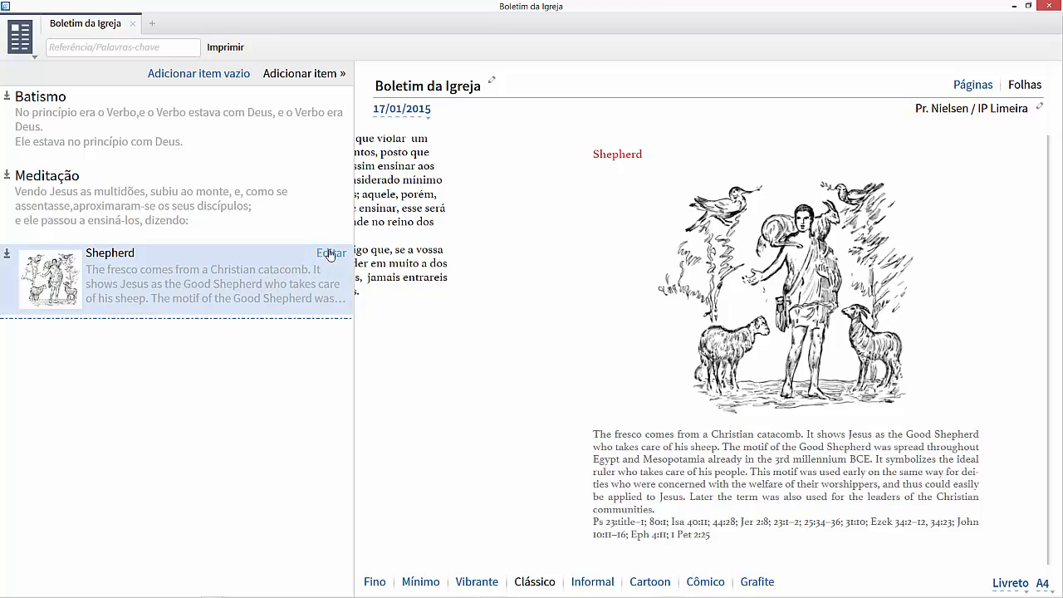
click(54, 118)
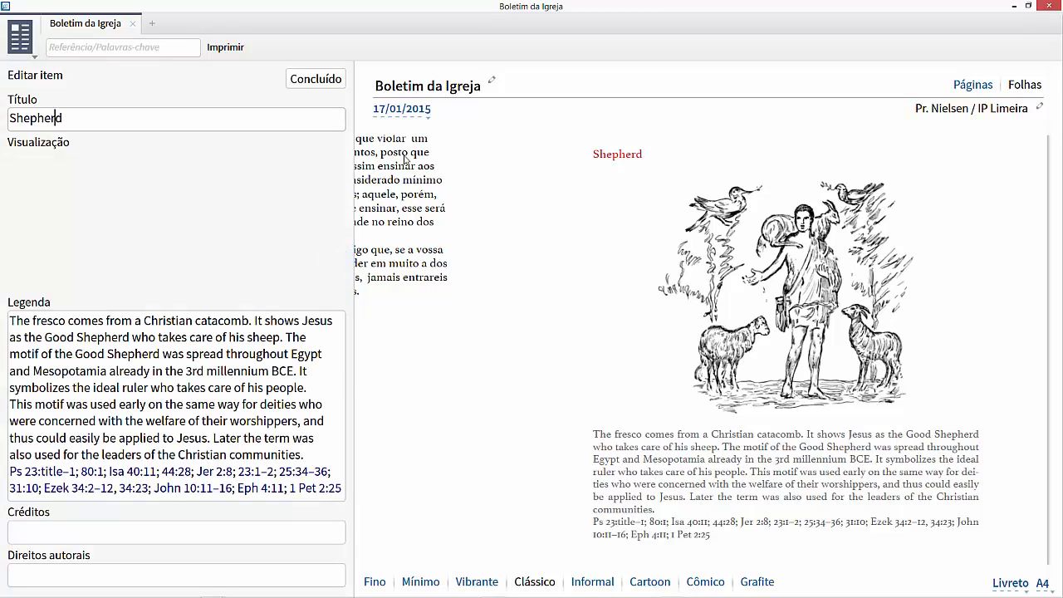
drag(92, 120, 1, 117)
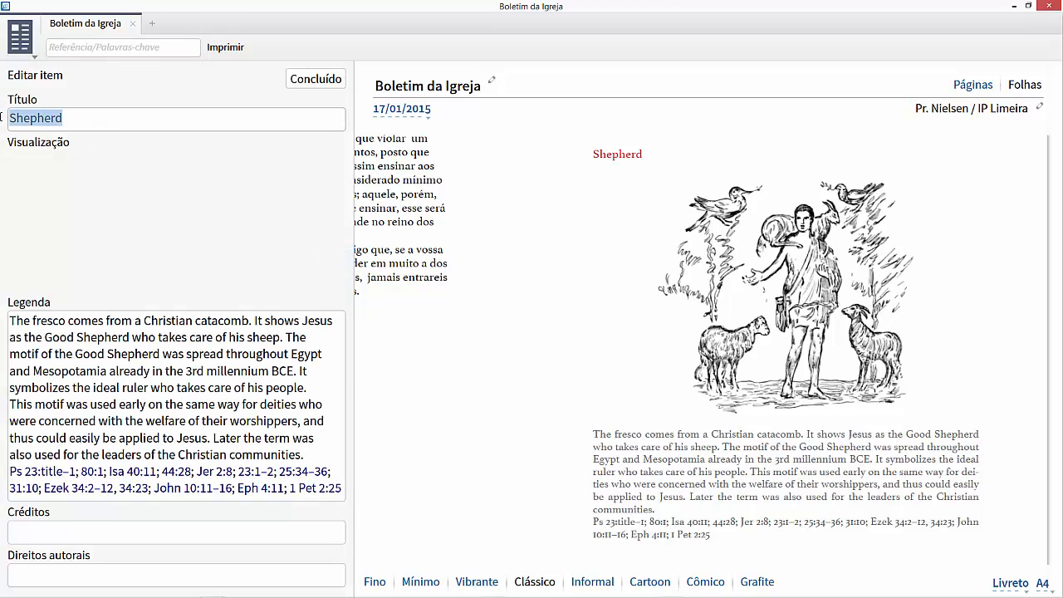
text(Jesus)
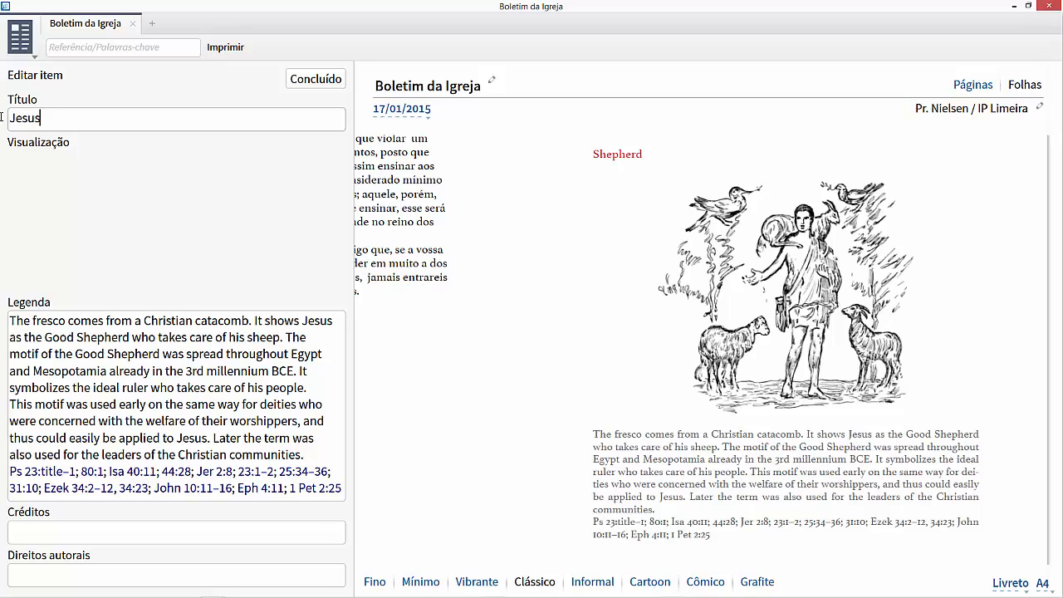
text(n c como o bom pastor)
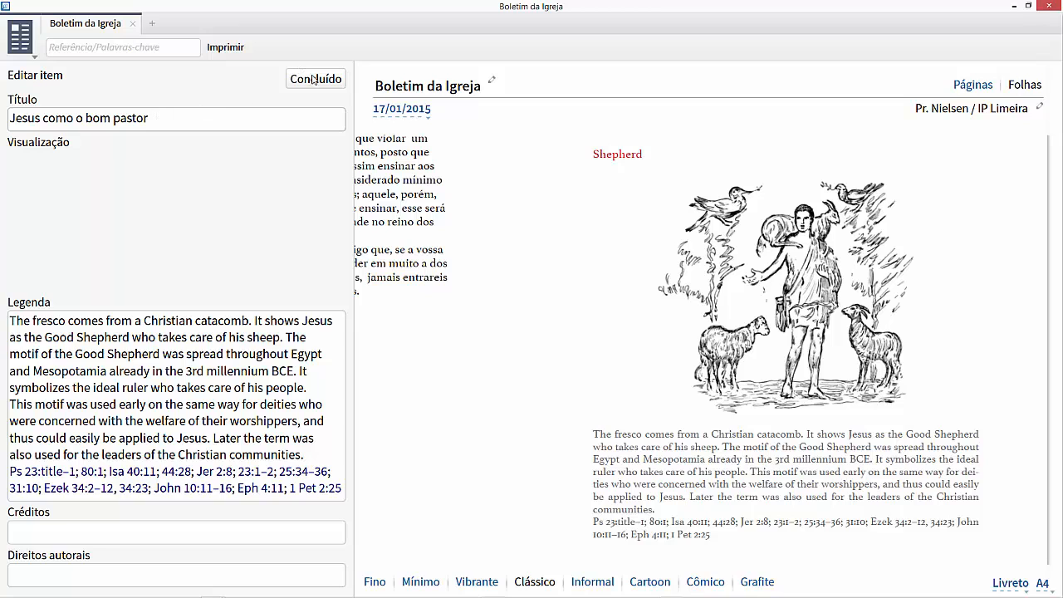
- Delete the whole caption text and its Bible references from the image item and finish editing it
drag(312, 459, 8, 317)
key(BackSpace)
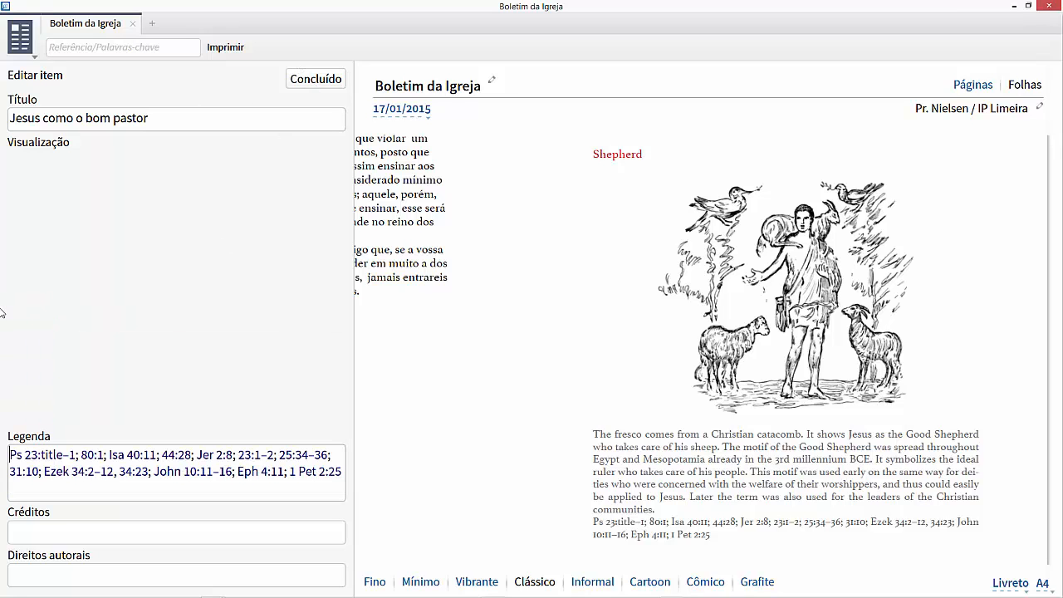
drag(341, 471, 2, 449)
key(BackSpace)
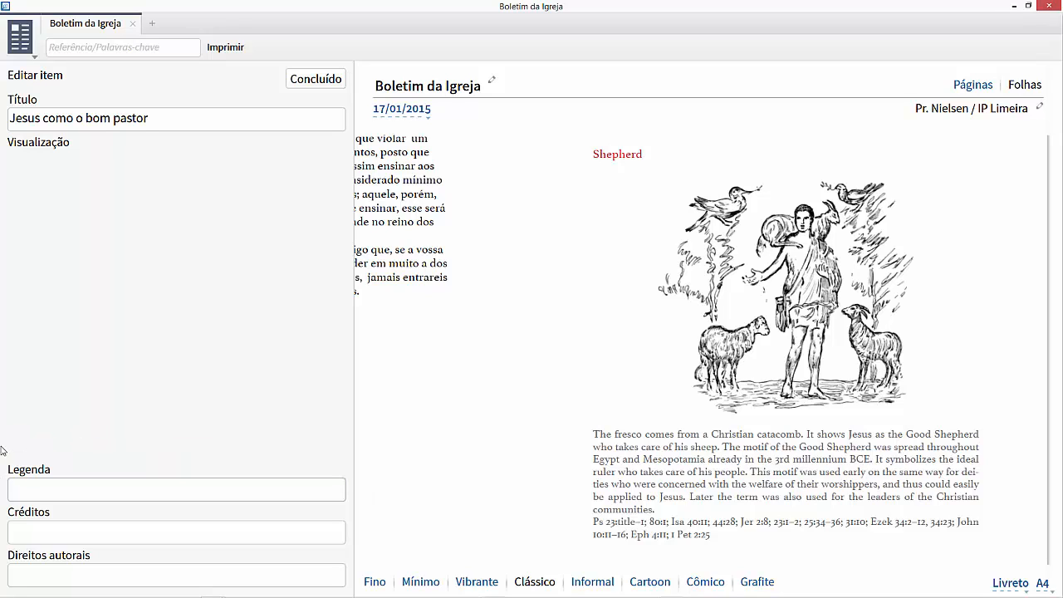
click(295, 79)
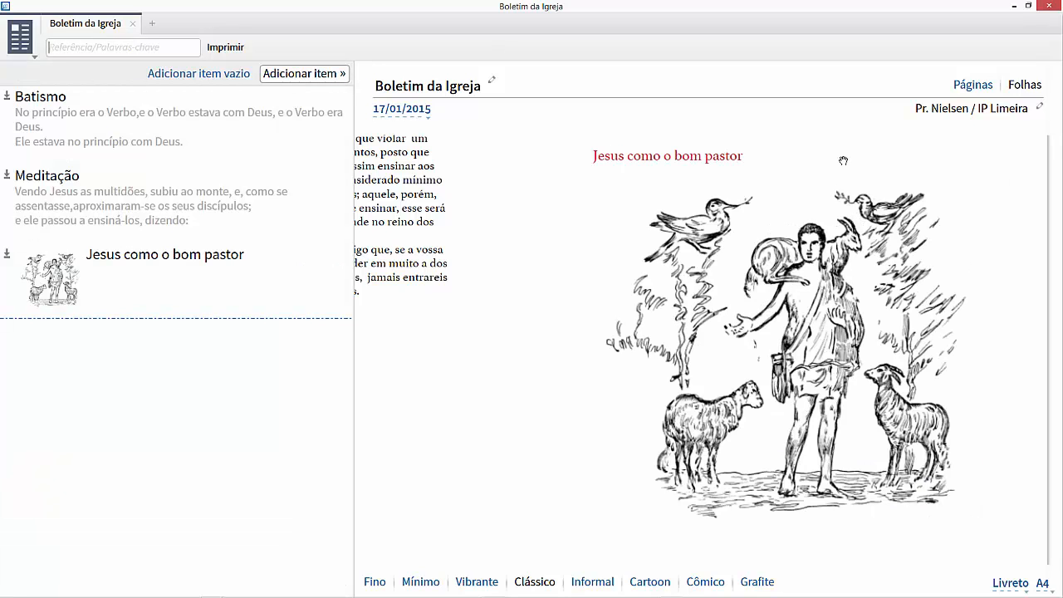
- Review both bulletin sheets in the preview and view the print settings without printing
scroll(784, 245, down, 5)
scroll(776, 282, up, 2)
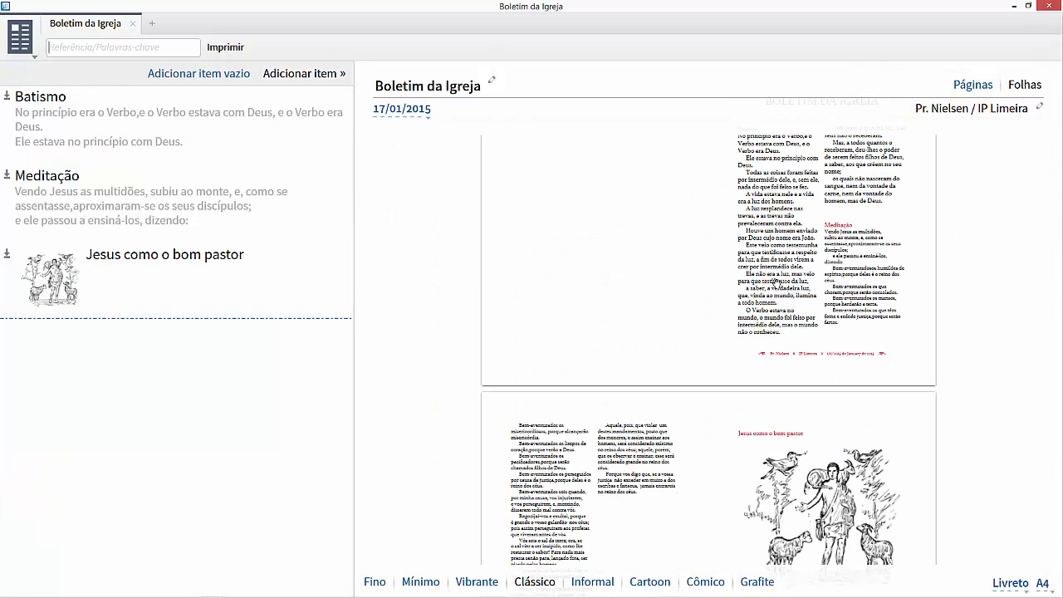
scroll(770, 300, down, 2)
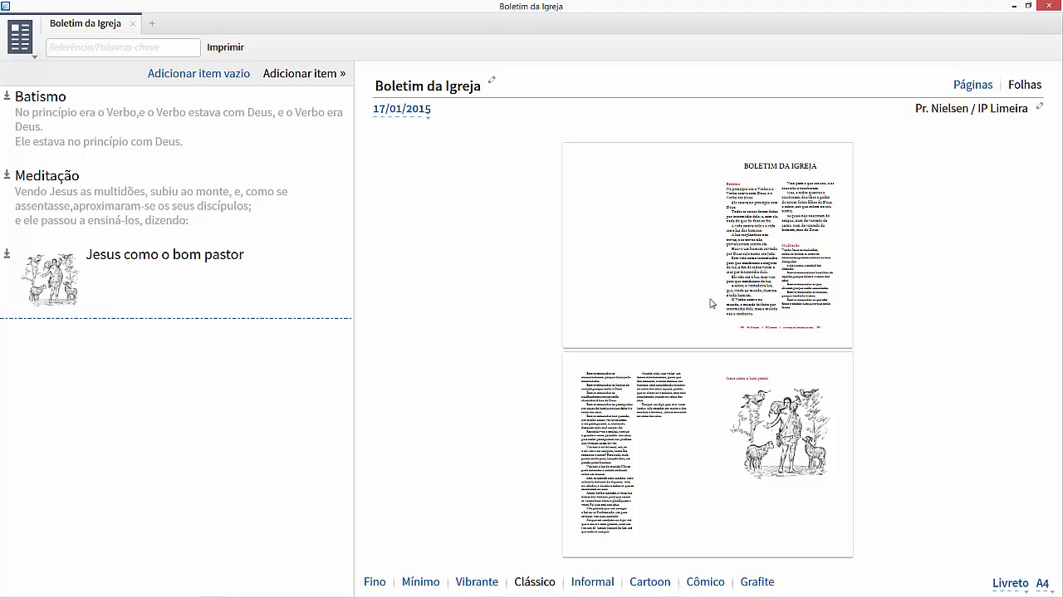
click(225, 47)
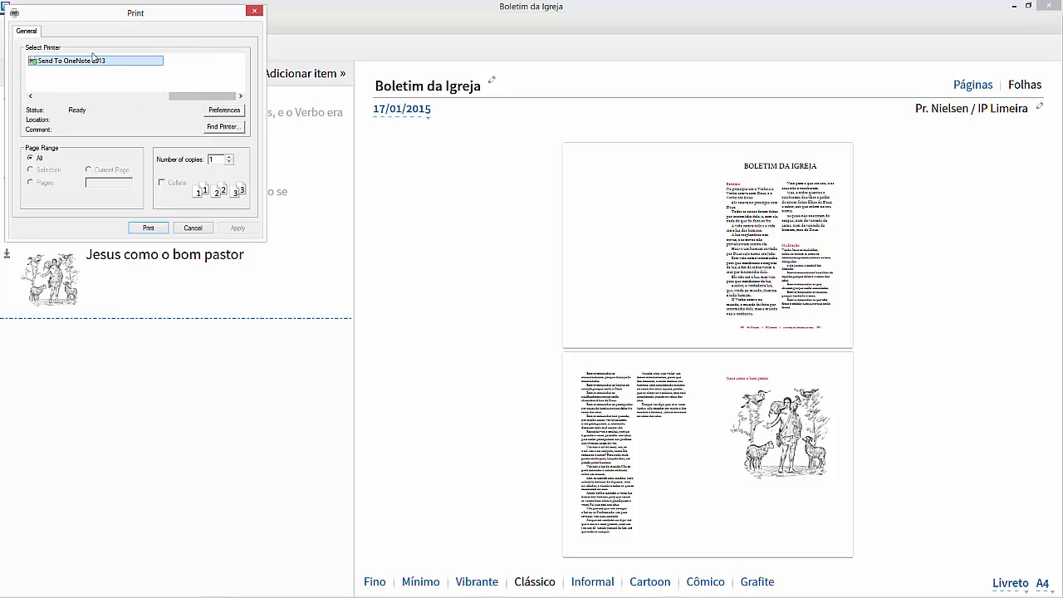
click(193, 227)
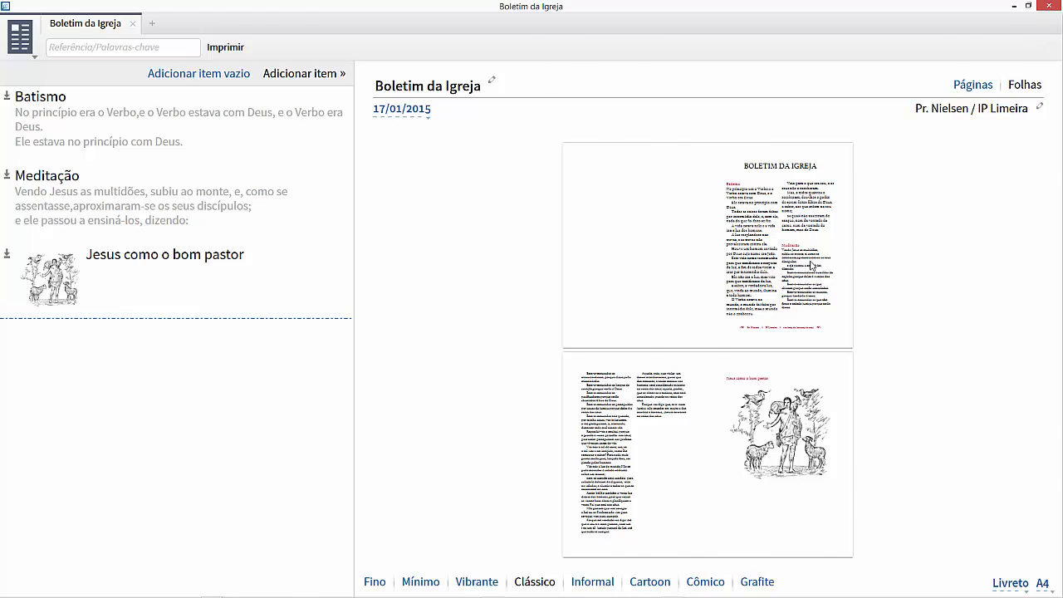
- Close the bulletin and open the existing handout "As armas do Espírito" in a maximized window
click(1047, 7)
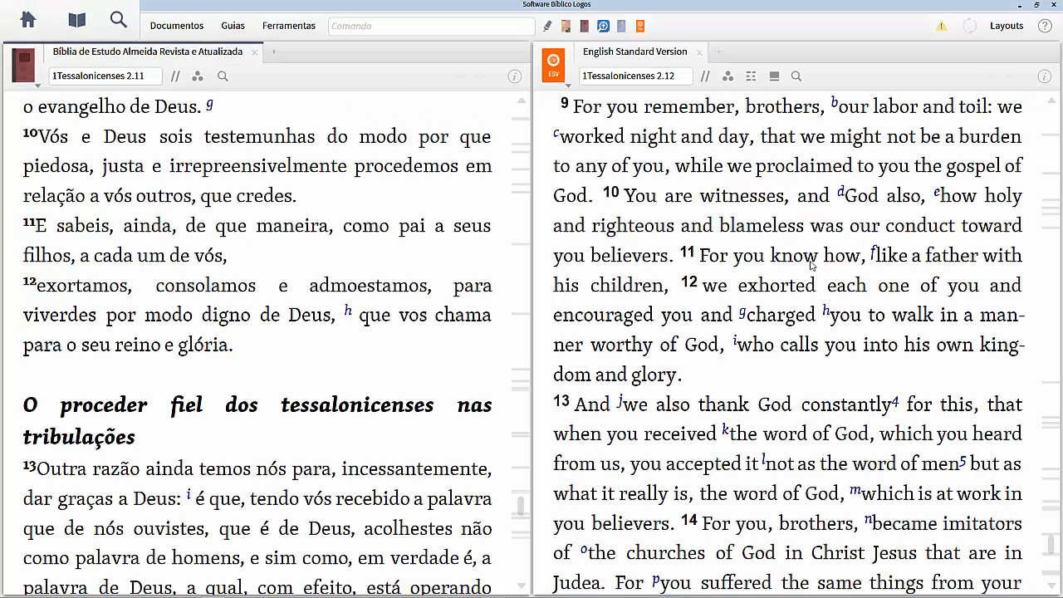
click(176, 25)
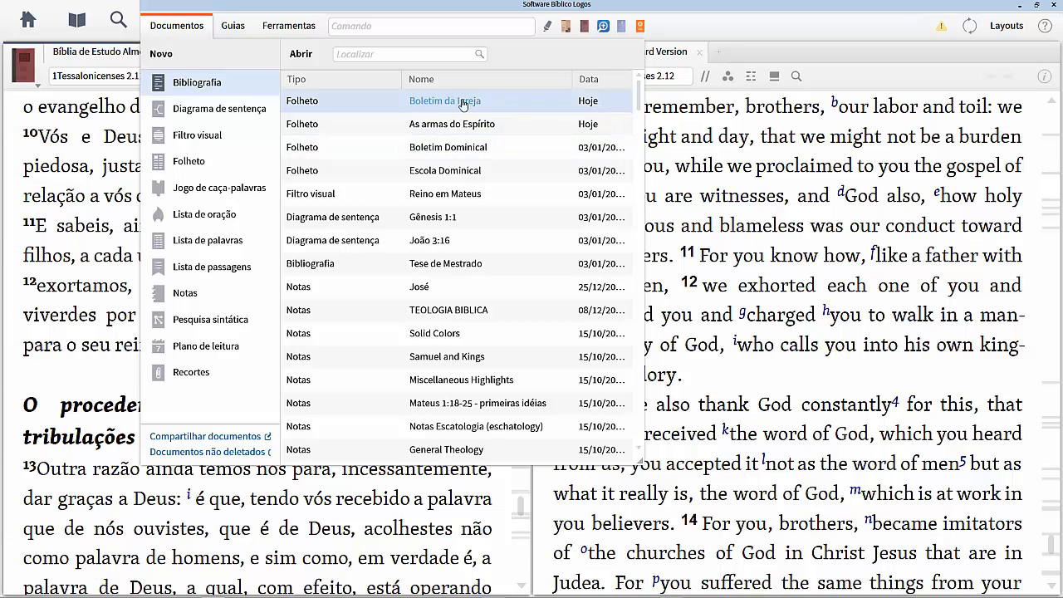
click(439, 126)
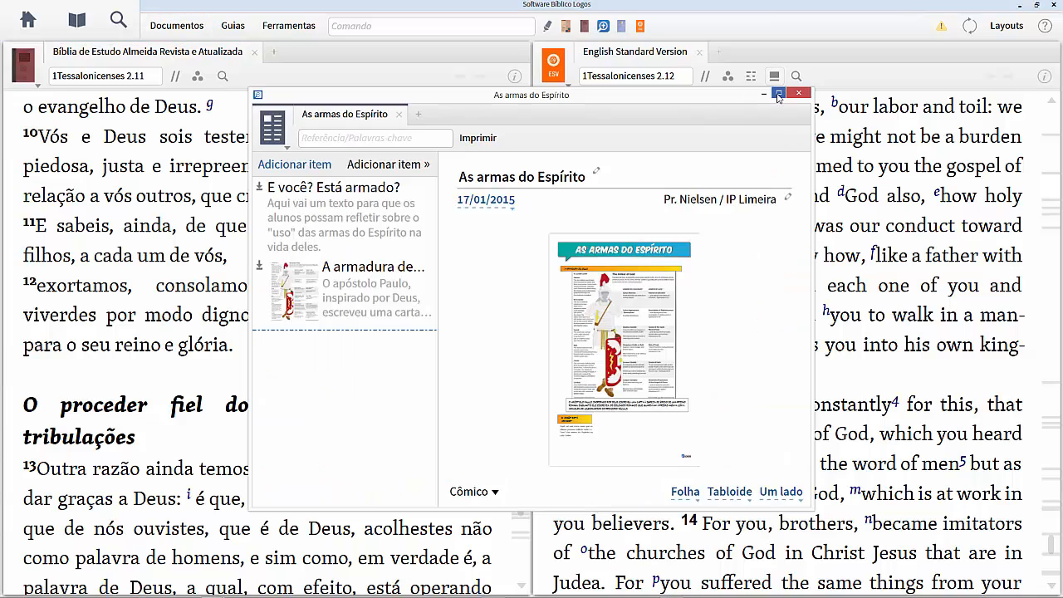
click(778, 92)
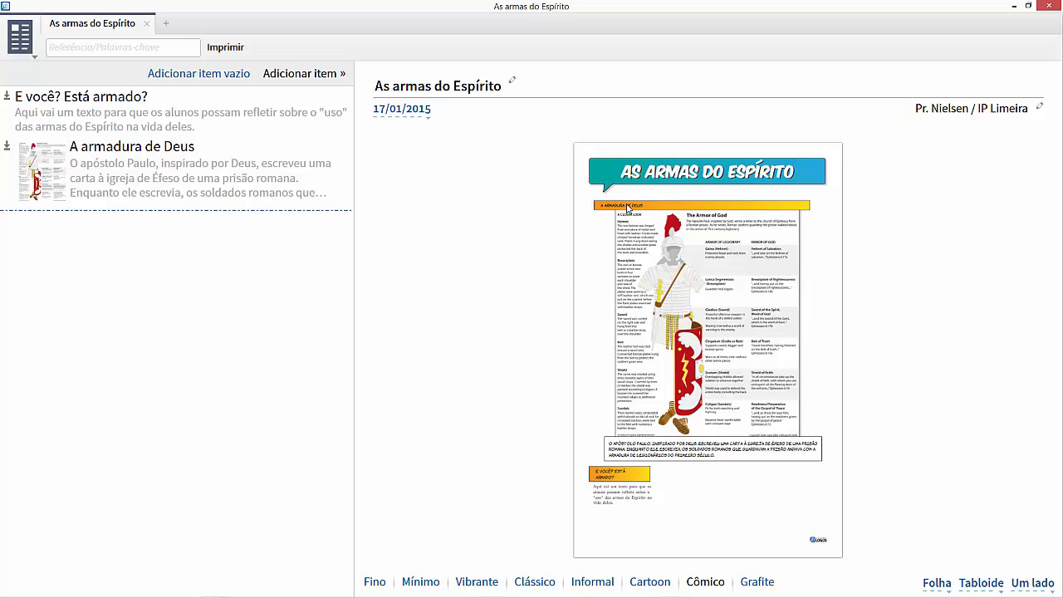
- Search the available handout items for "armor", select the Armor of God image among the results and close the item search
click(324, 76)
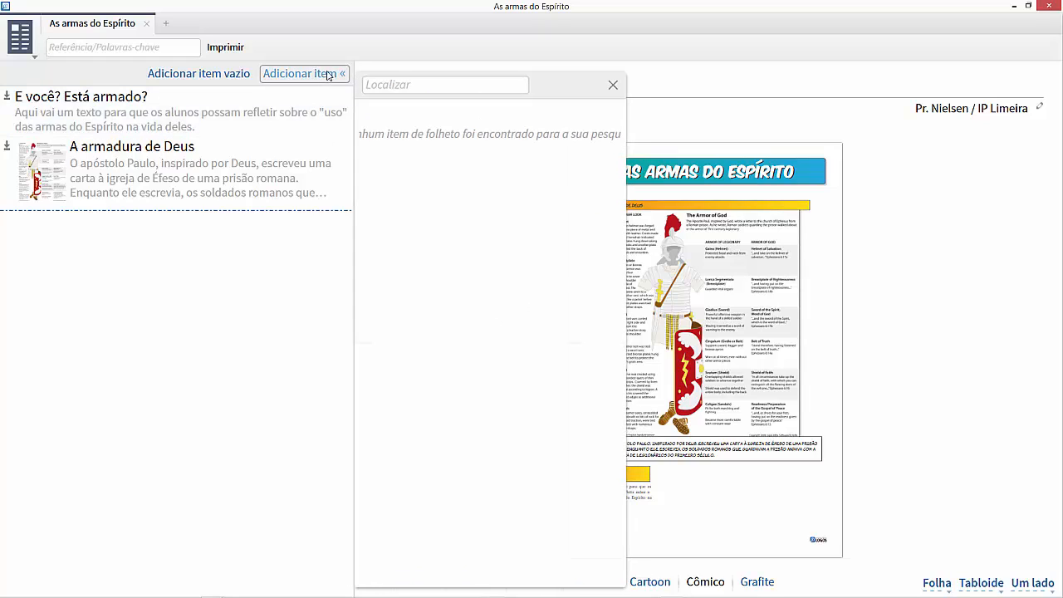
click(404, 83)
text(armor)
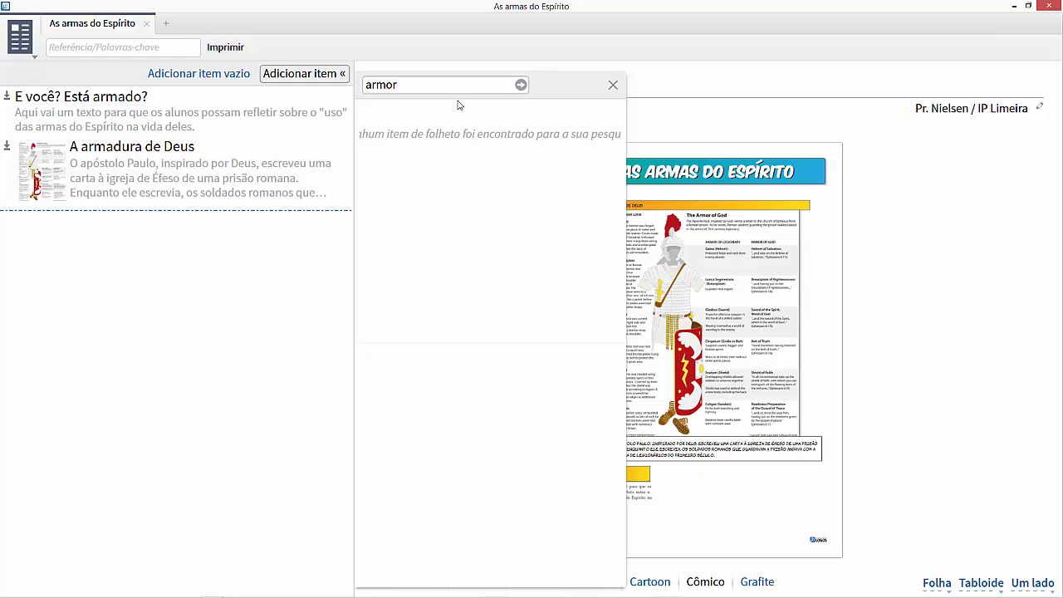
click(519, 85)
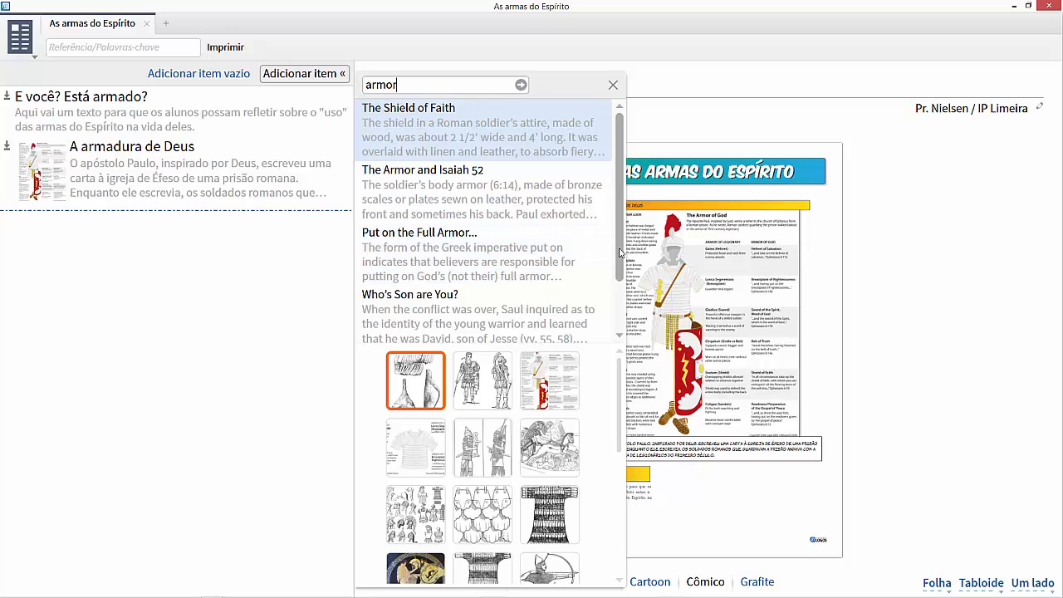
scroll(620, 253, down, 1)
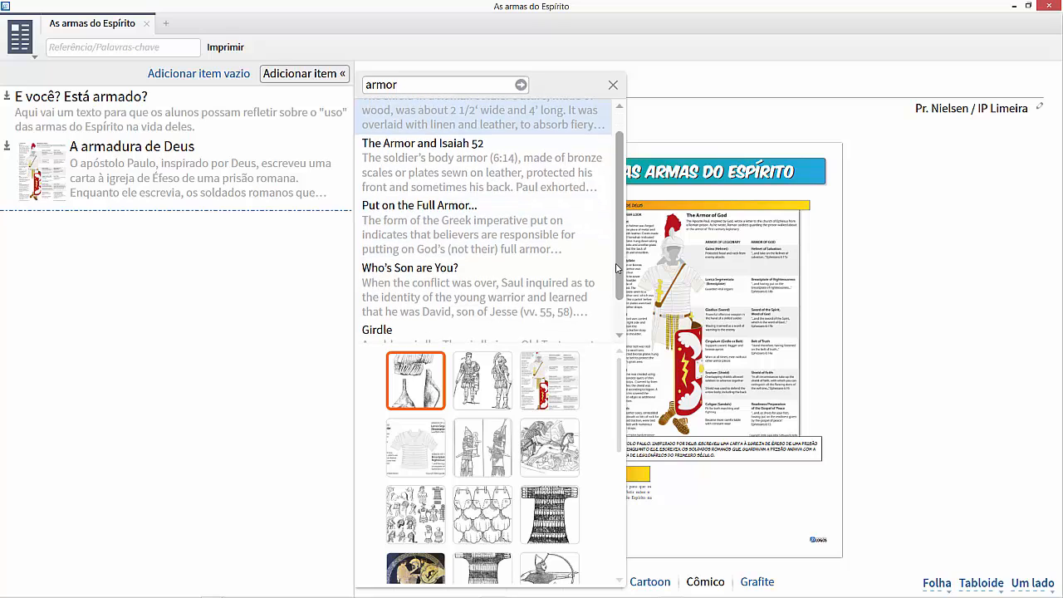
click(553, 384)
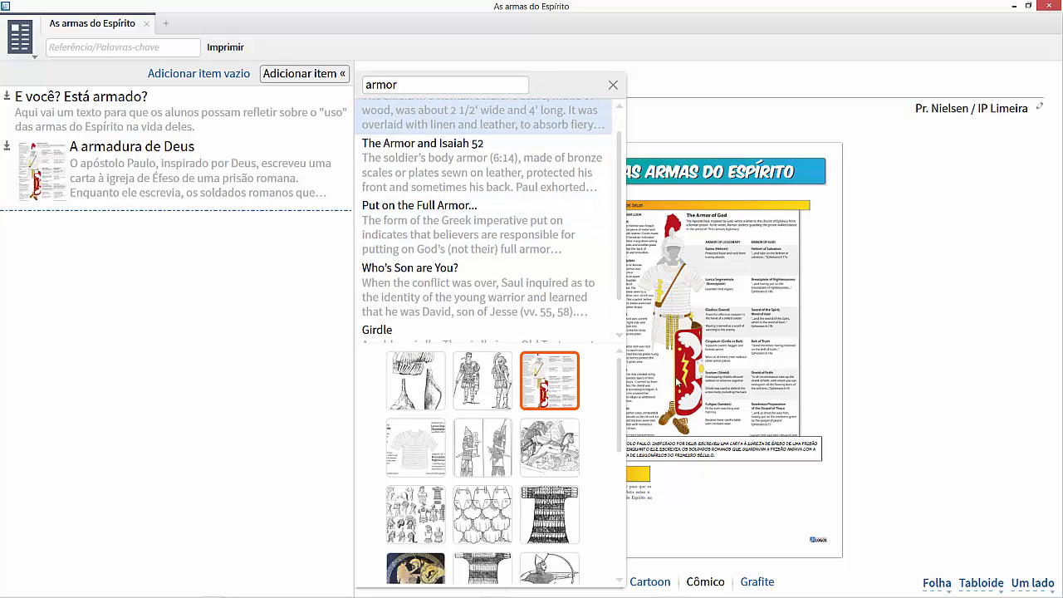
click(611, 84)
- Examine the A armadura de Deus image up close in the handout preview
click(787, 347)
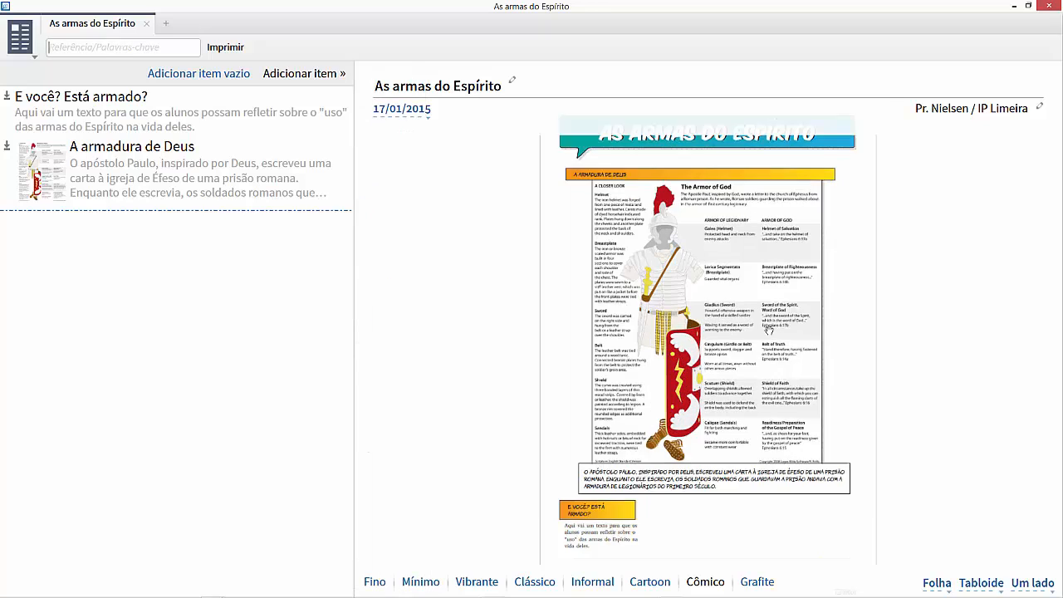
drag(978, 238, 984, 501)
drag(432, 380, 421, 262)
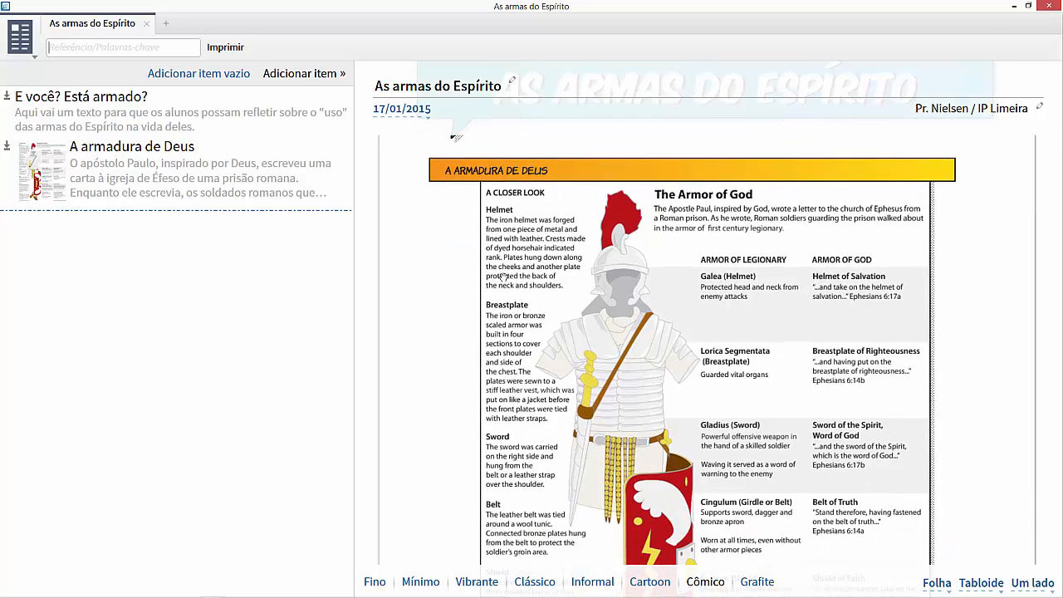